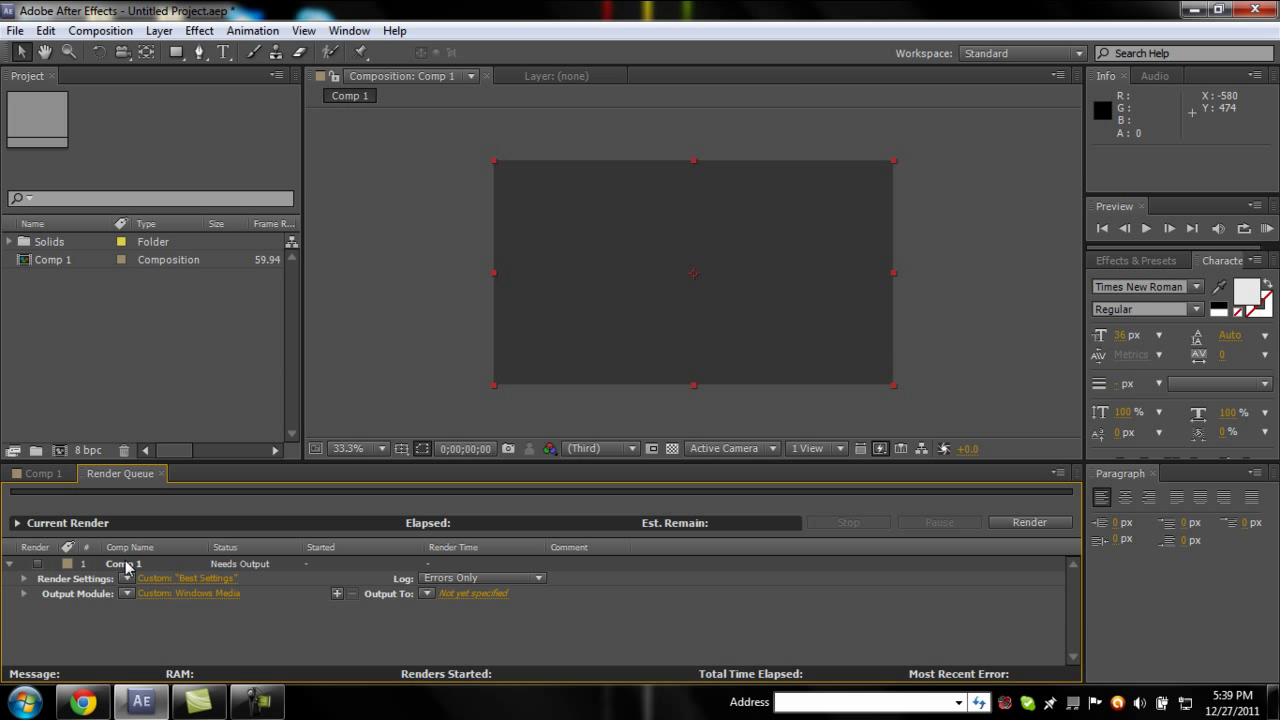
# Step: Remove Comp 1 from the Render Queue and delete the Dark Gray Solid 1 layer
pyautogui.click(125, 566)
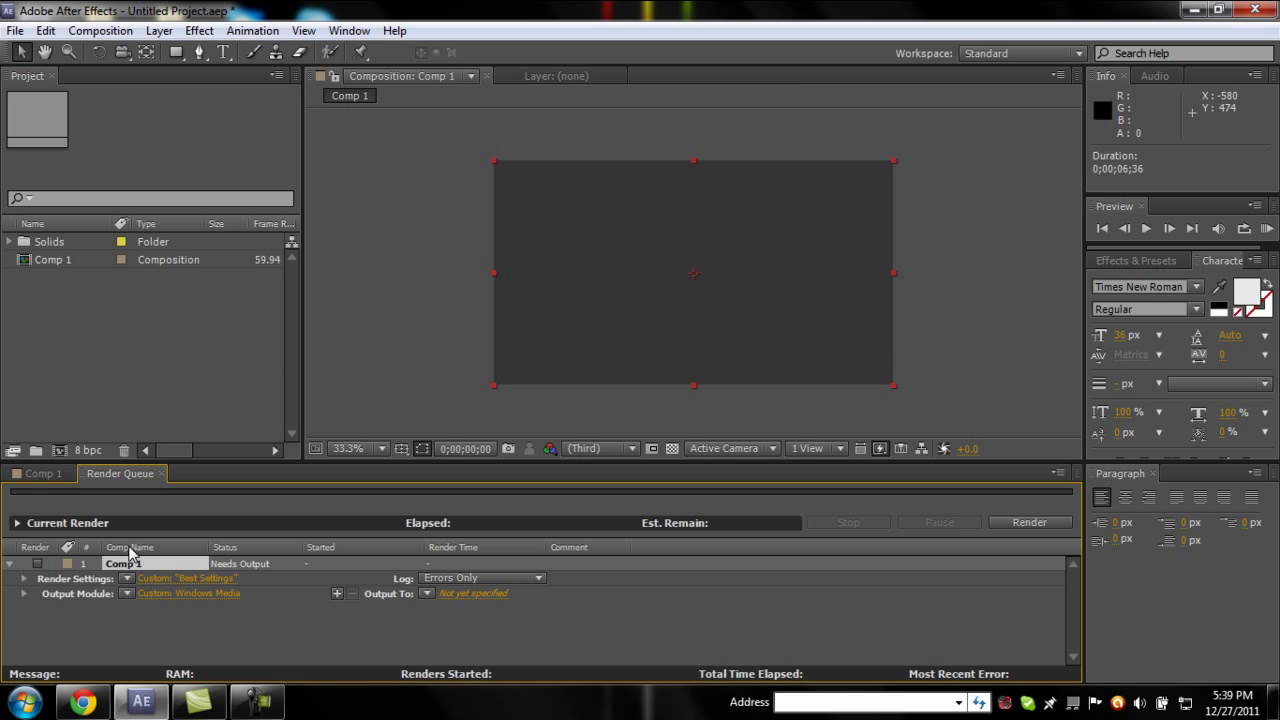
pyautogui.press('Delete')
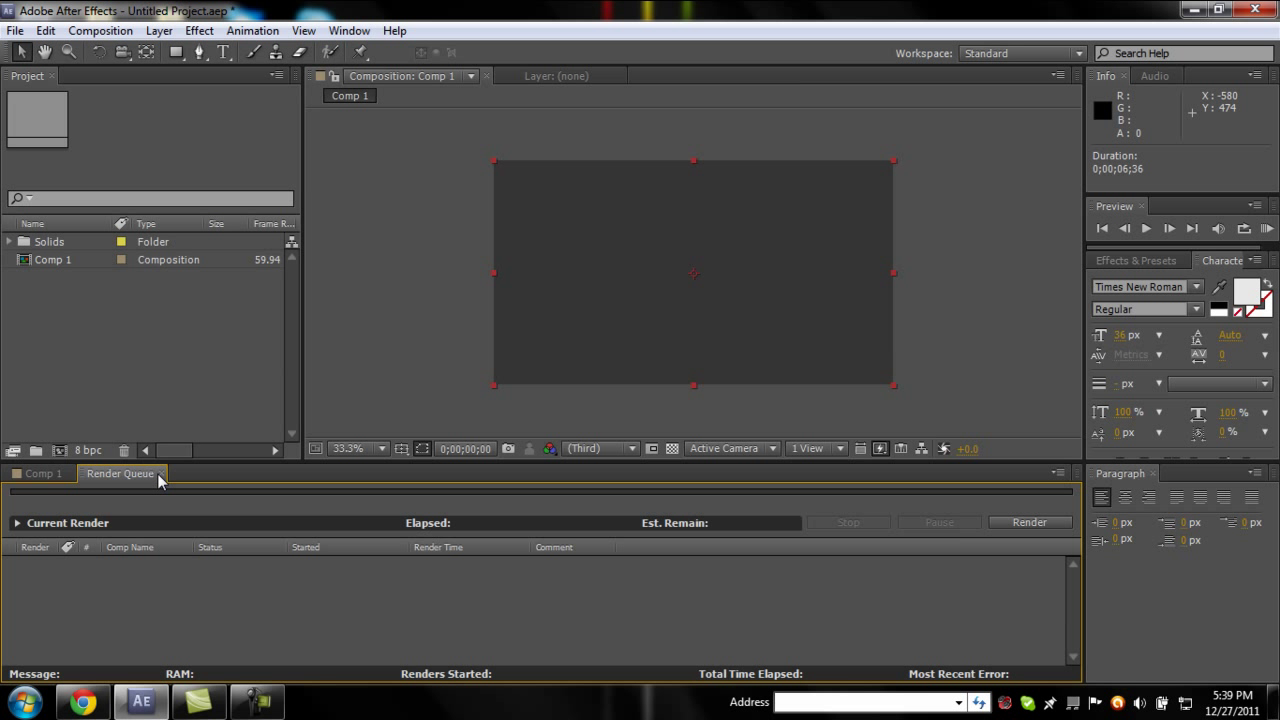
pyautogui.click(162, 474)
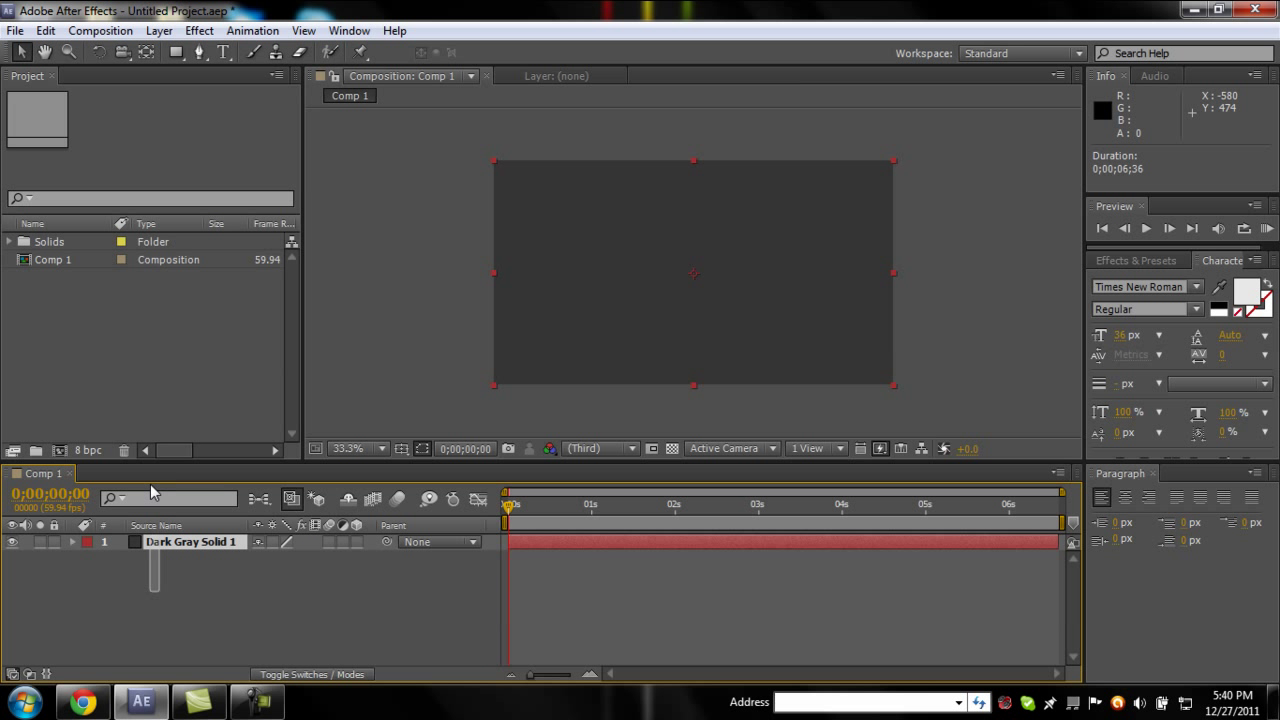
pyautogui.press('Delete')
# Step: Select every item in the Project panel and delete them all
pyautogui.click(57, 312)
pyautogui.hotkey('ctrl', 'a')
pyautogui.press('Delete')
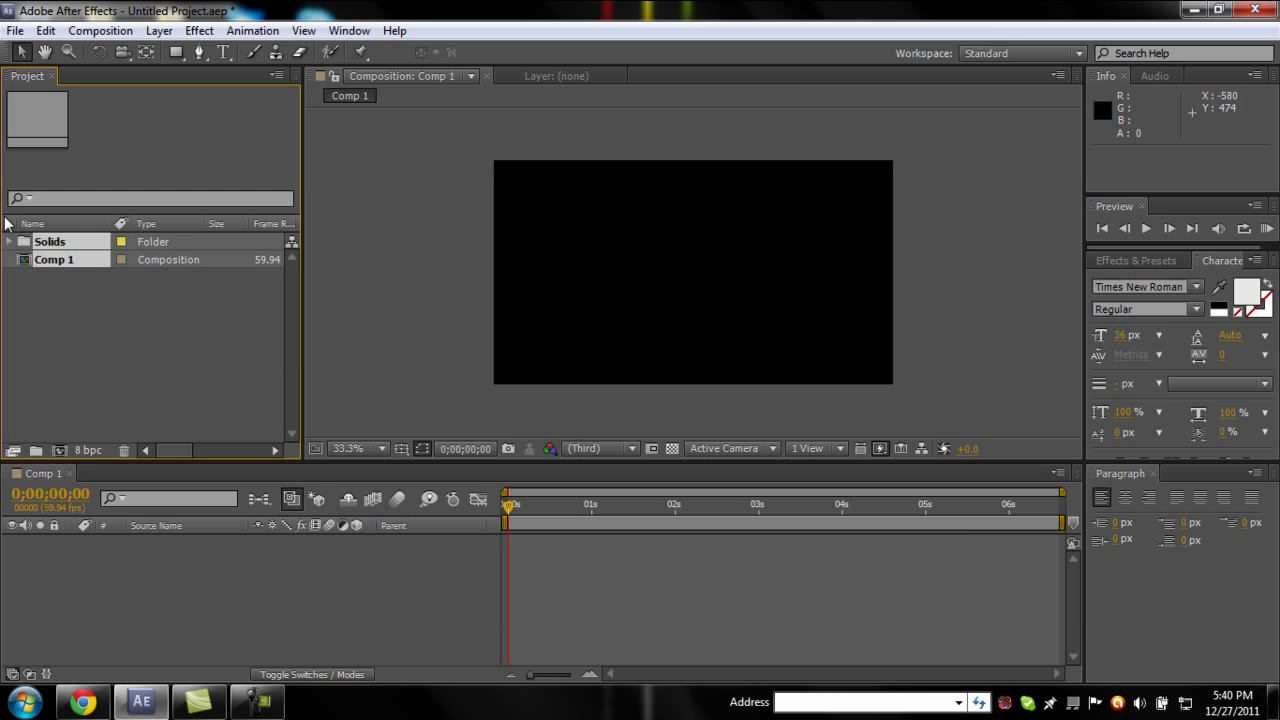
# Step: Confirm the deletion and create a new 1280×720, 59.94 fps Comp 1
pyautogui.click(737, 372)
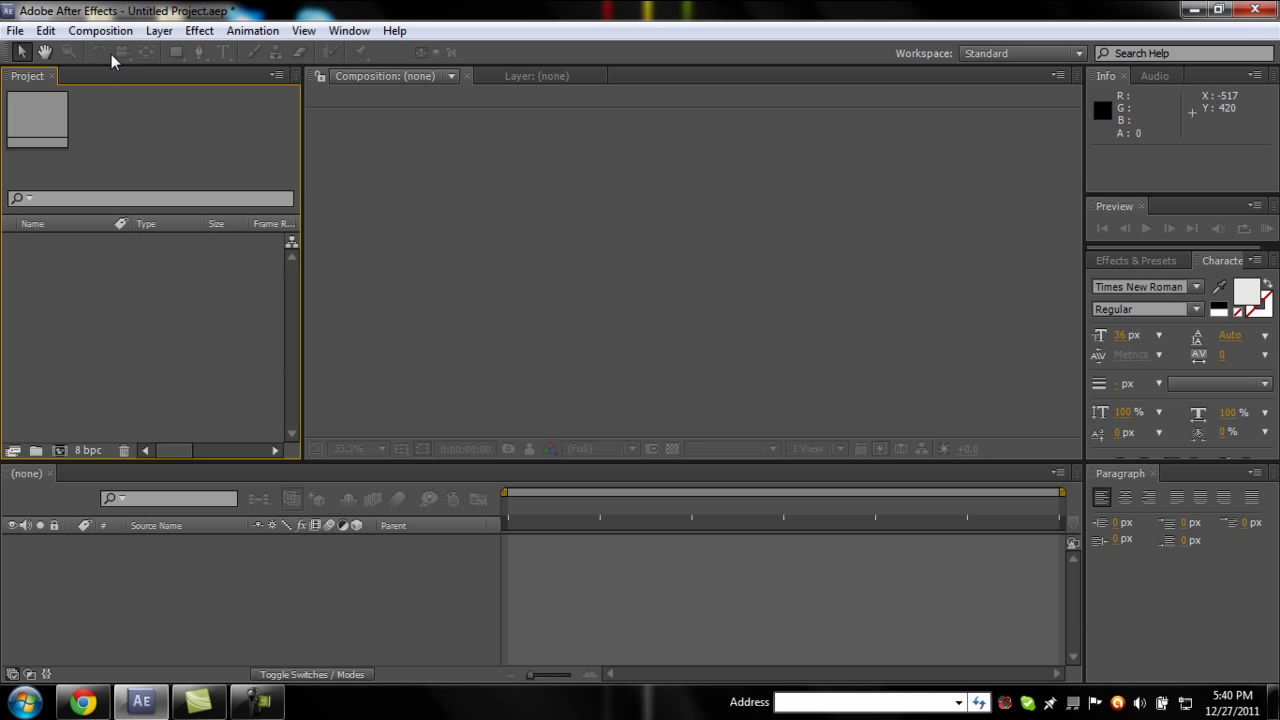
pyautogui.click(100, 30)
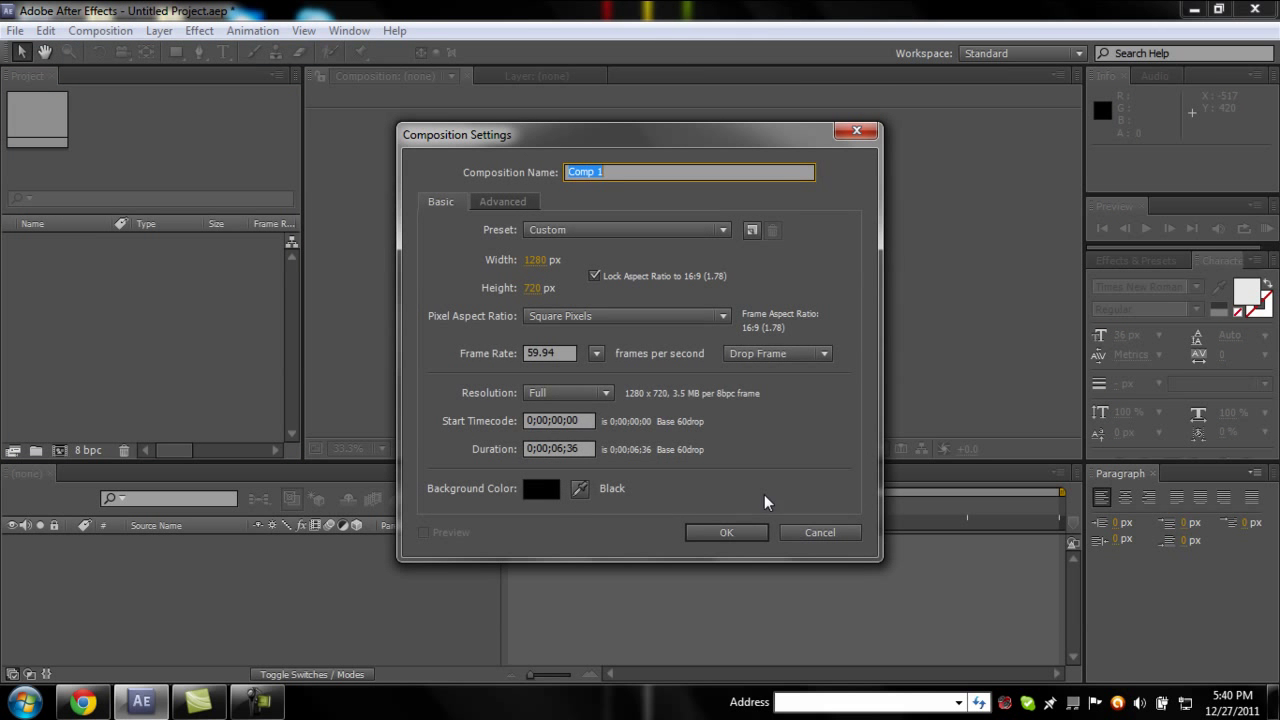
pyautogui.click(745, 533)
# Step: Add a new Dark Gray Solid 1 layer to Comp 1
pyautogui.click(159, 30)
pyautogui.moveTo(240, 36)
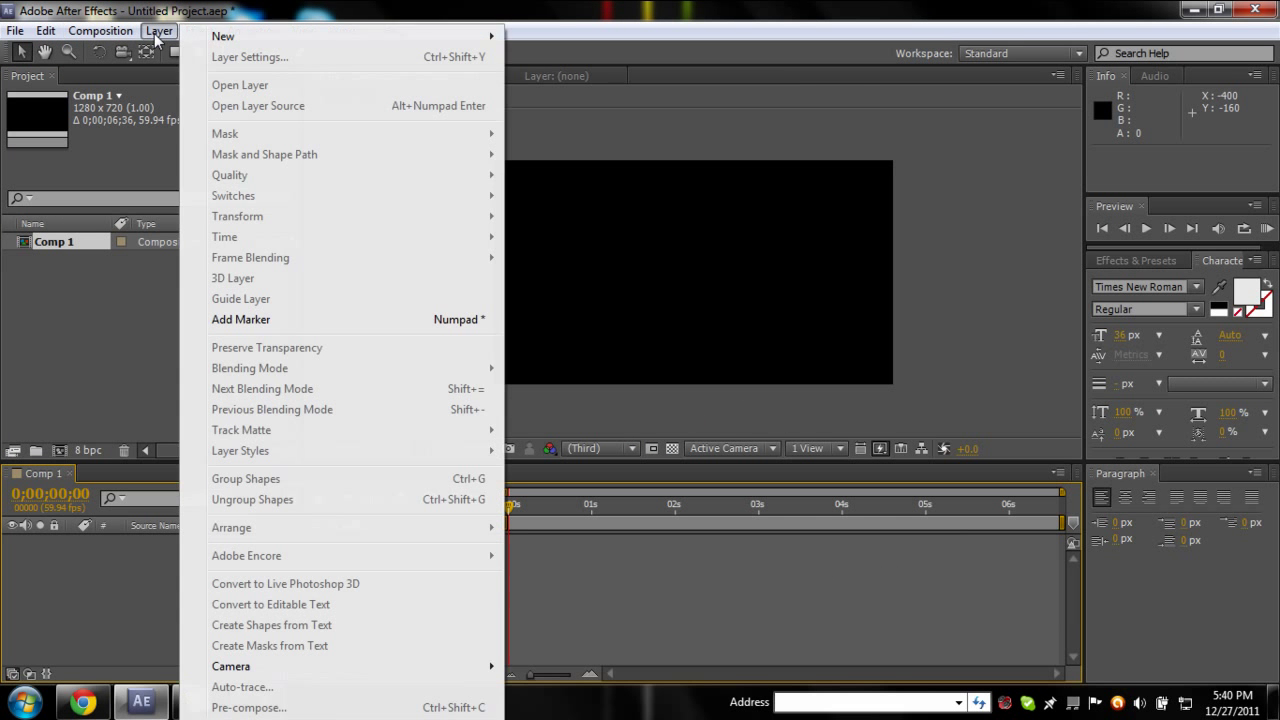
pyautogui.click(548, 57)
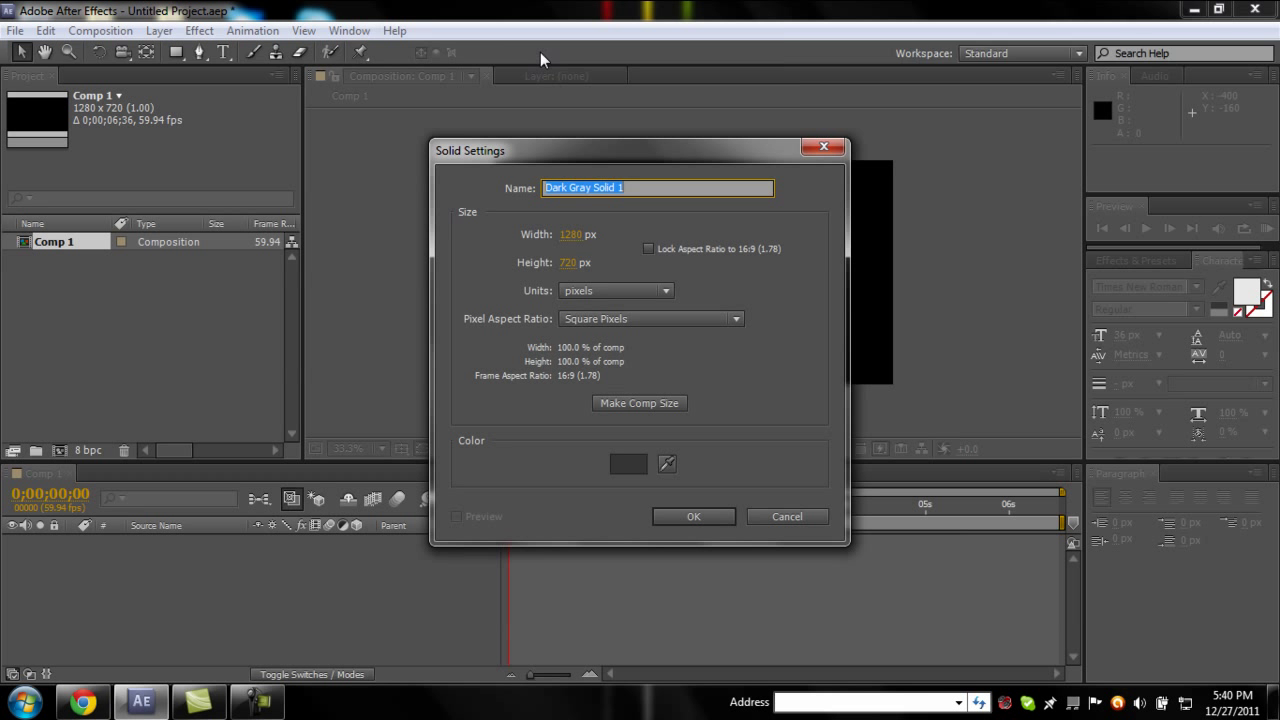
pyautogui.click(699, 517)
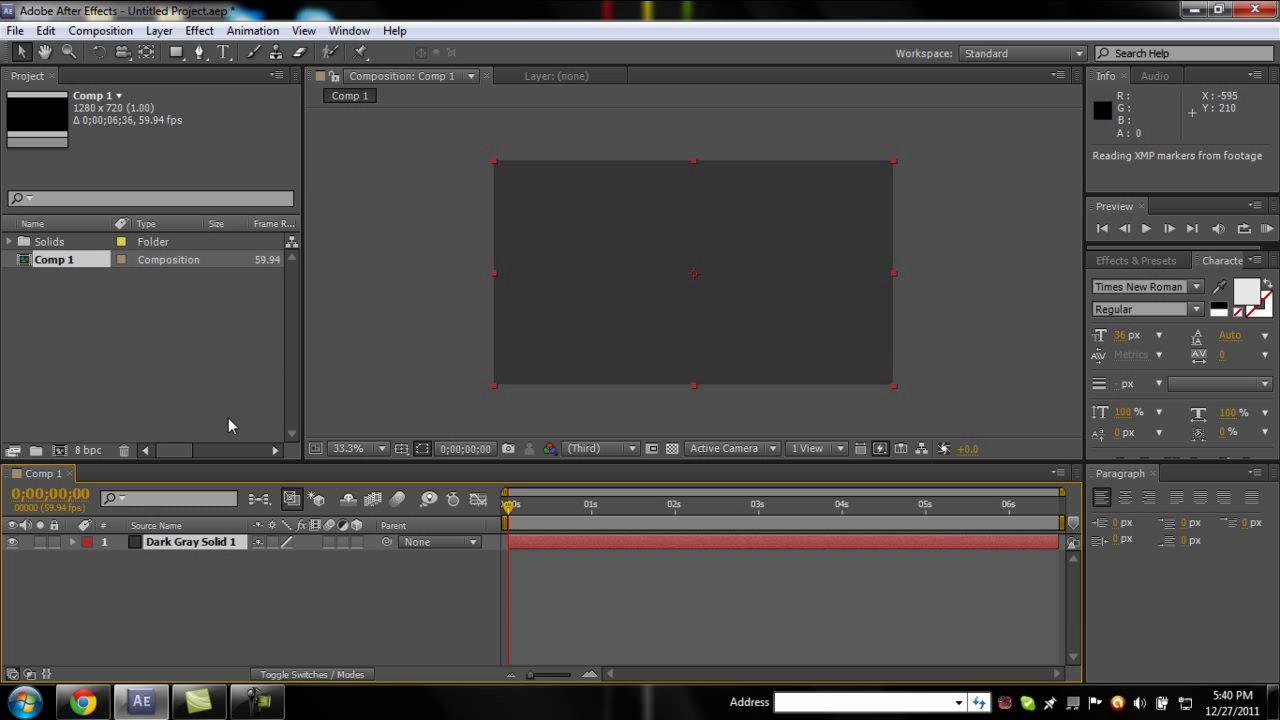
# Step: Queue Comp 1 for rendering and apply Best Settings as its render settings
pyautogui.click(102, 31)
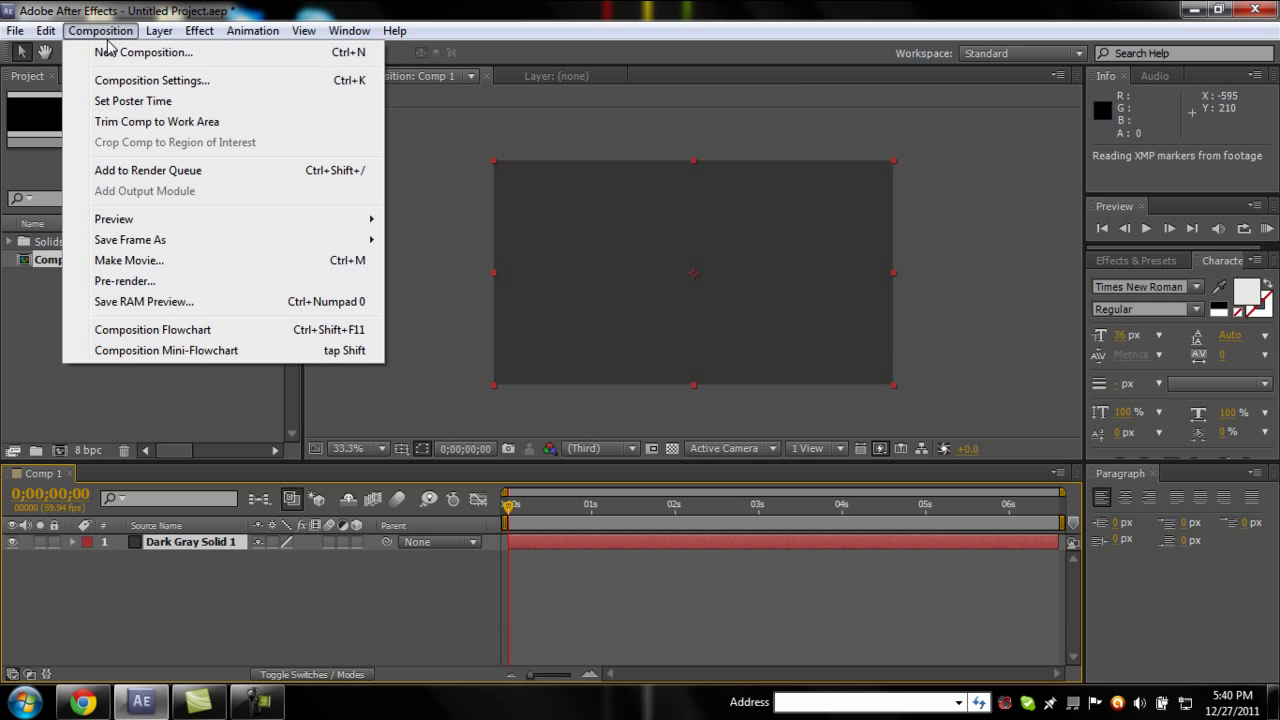
pyautogui.click(128, 170)
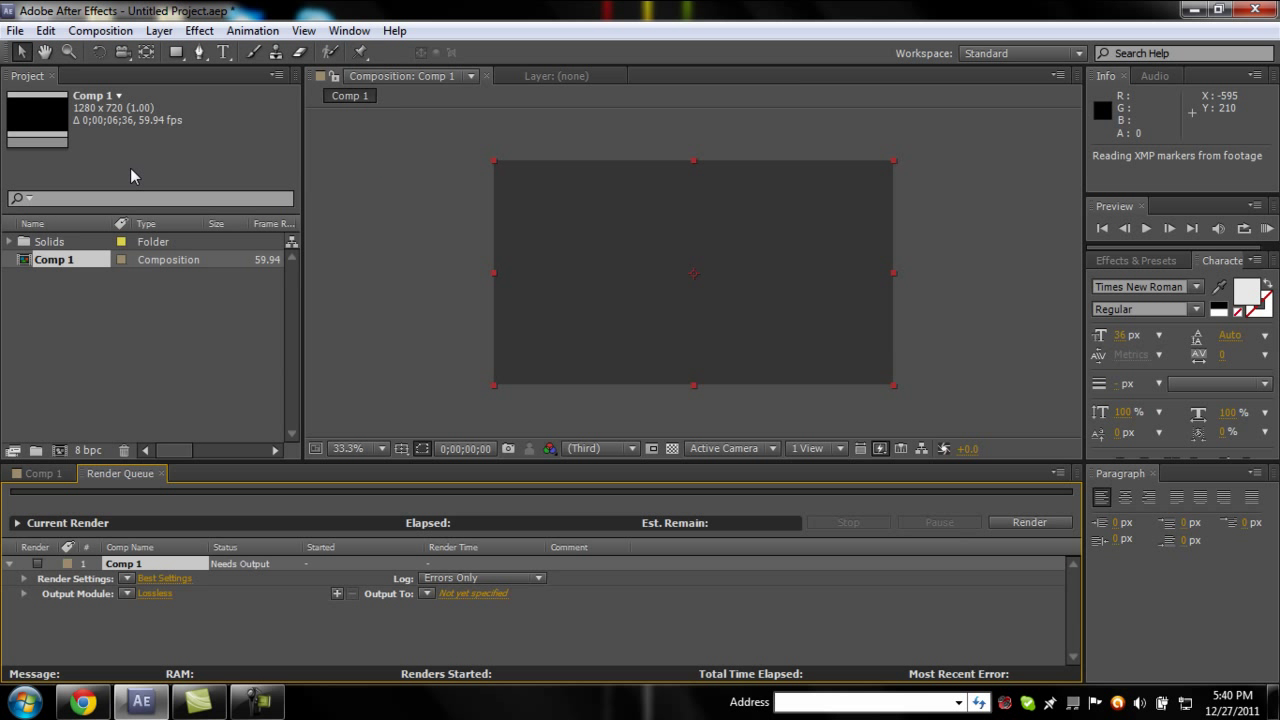
pyautogui.click(170, 578)
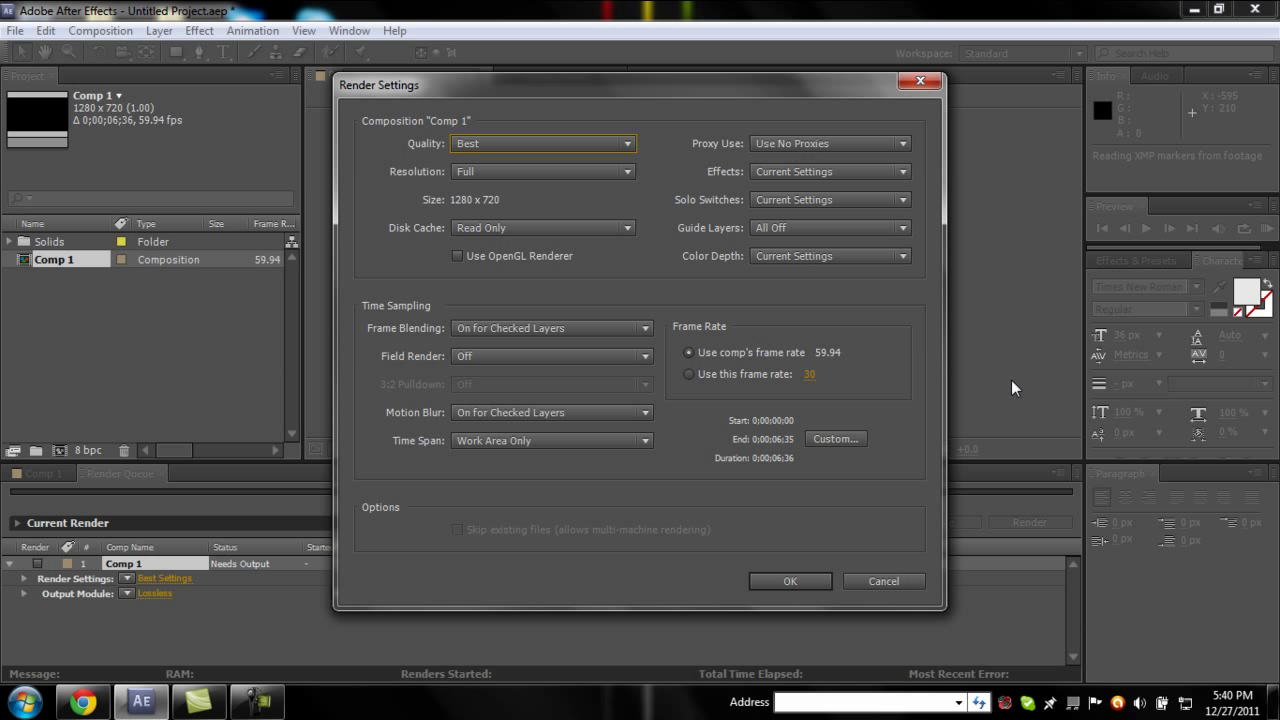
pyautogui.click(773, 580)
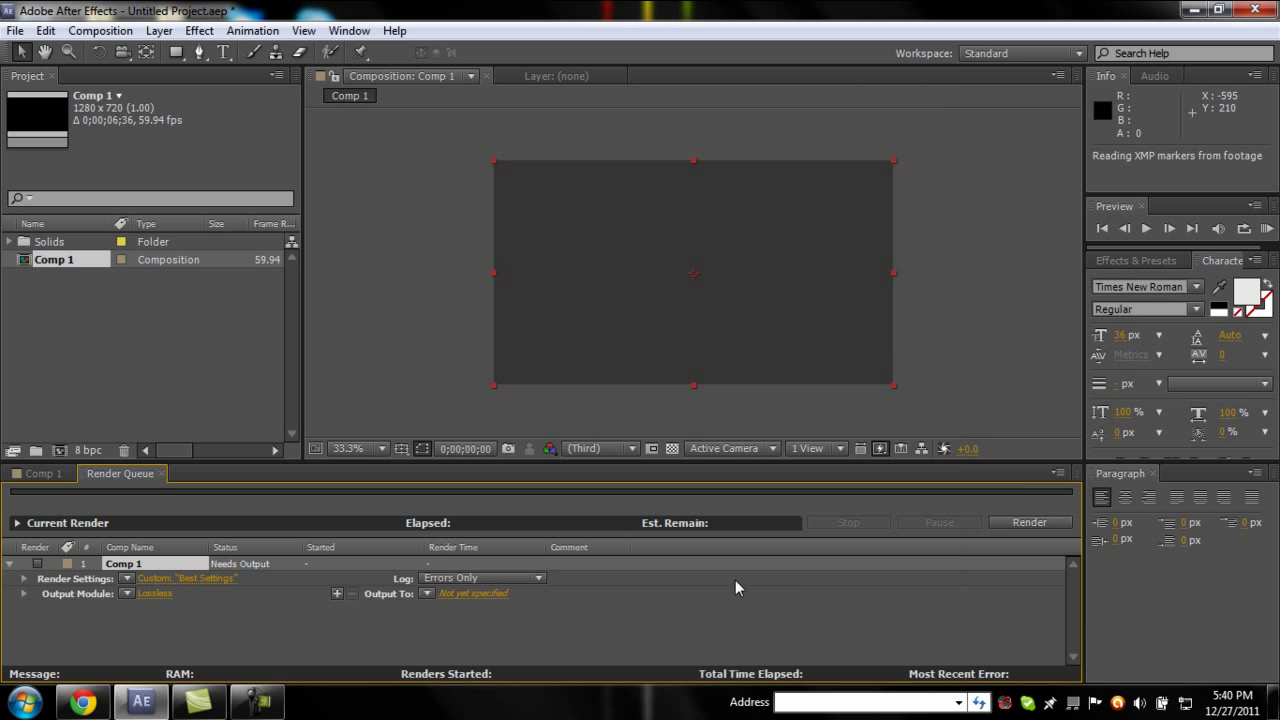
# Step: Check the output module settings, then start and discard a new template named 'Settings'
pyautogui.click(155, 593)
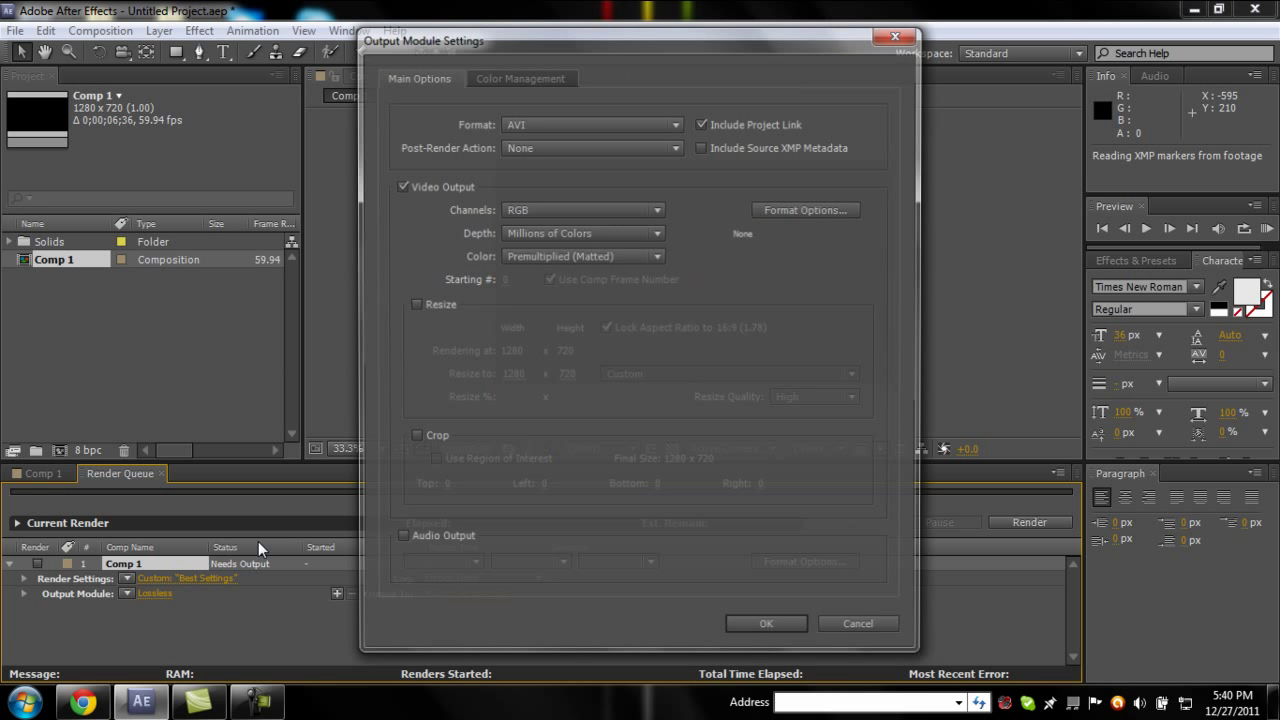
pyautogui.click(857, 624)
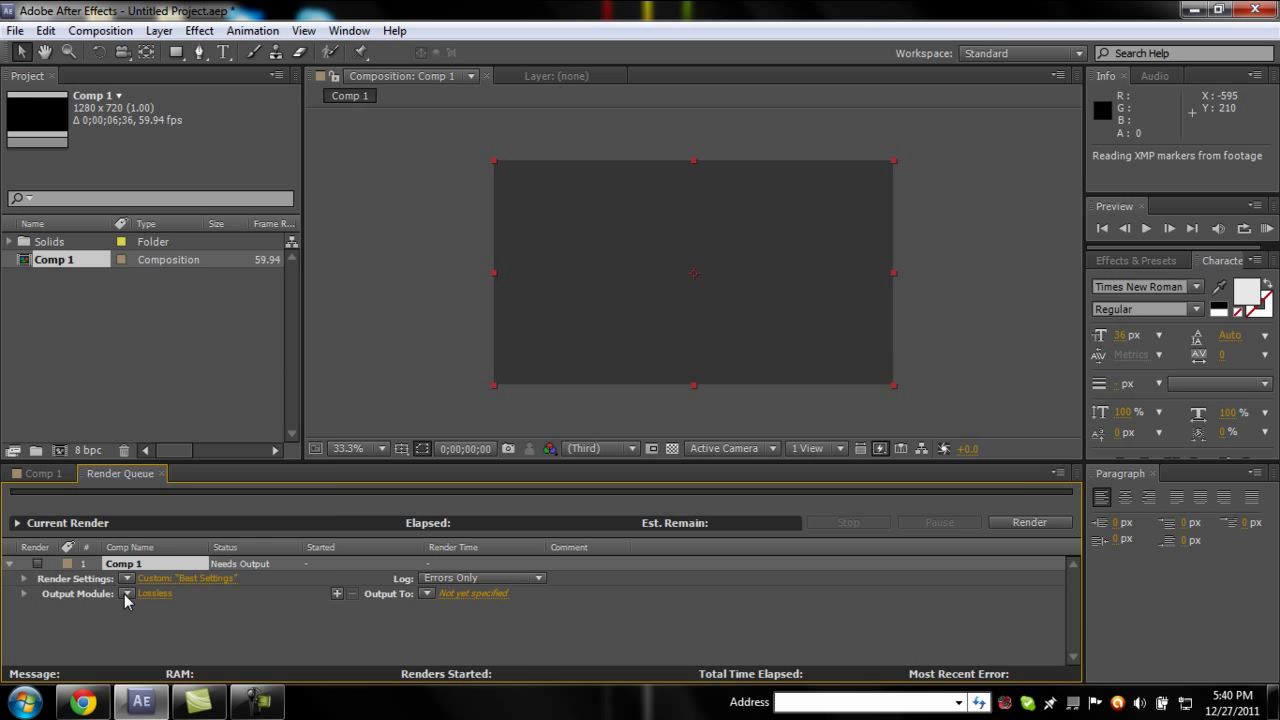
pyautogui.click(127, 593)
pyautogui.click(175, 585)
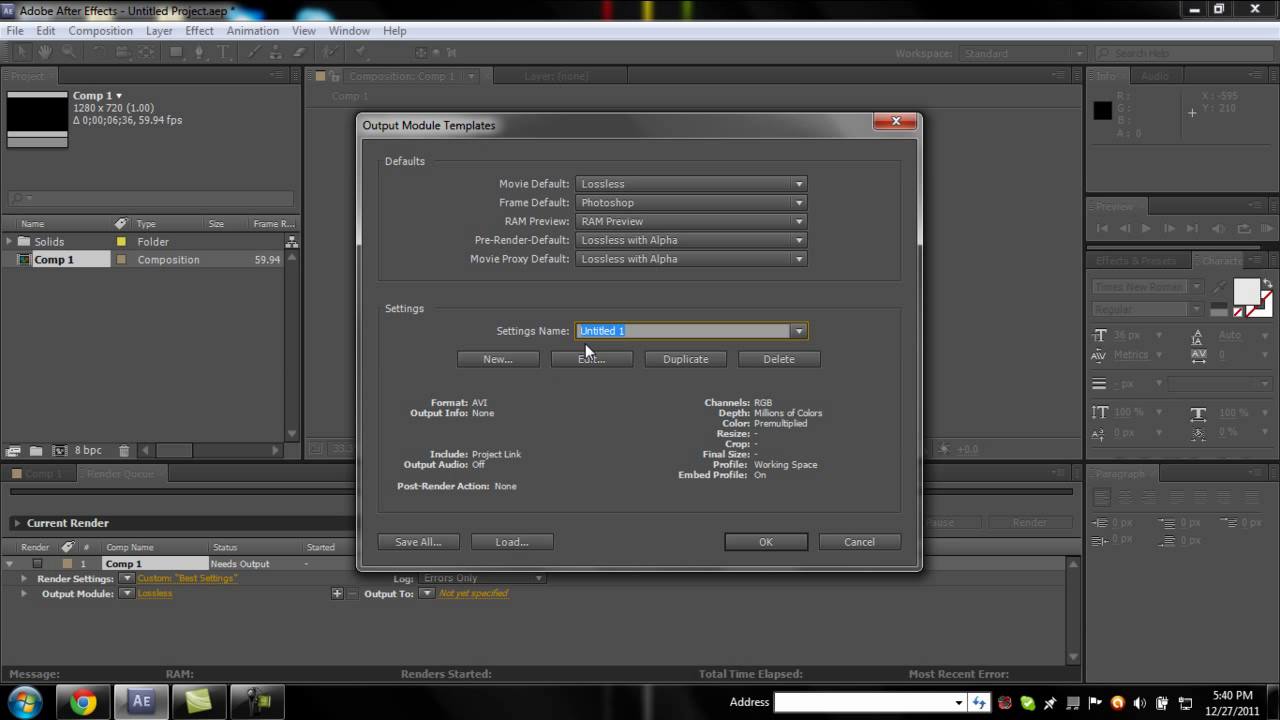
pyautogui.write('S')
pyautogui.write('ettings')
pyautogui.click(782, 359)
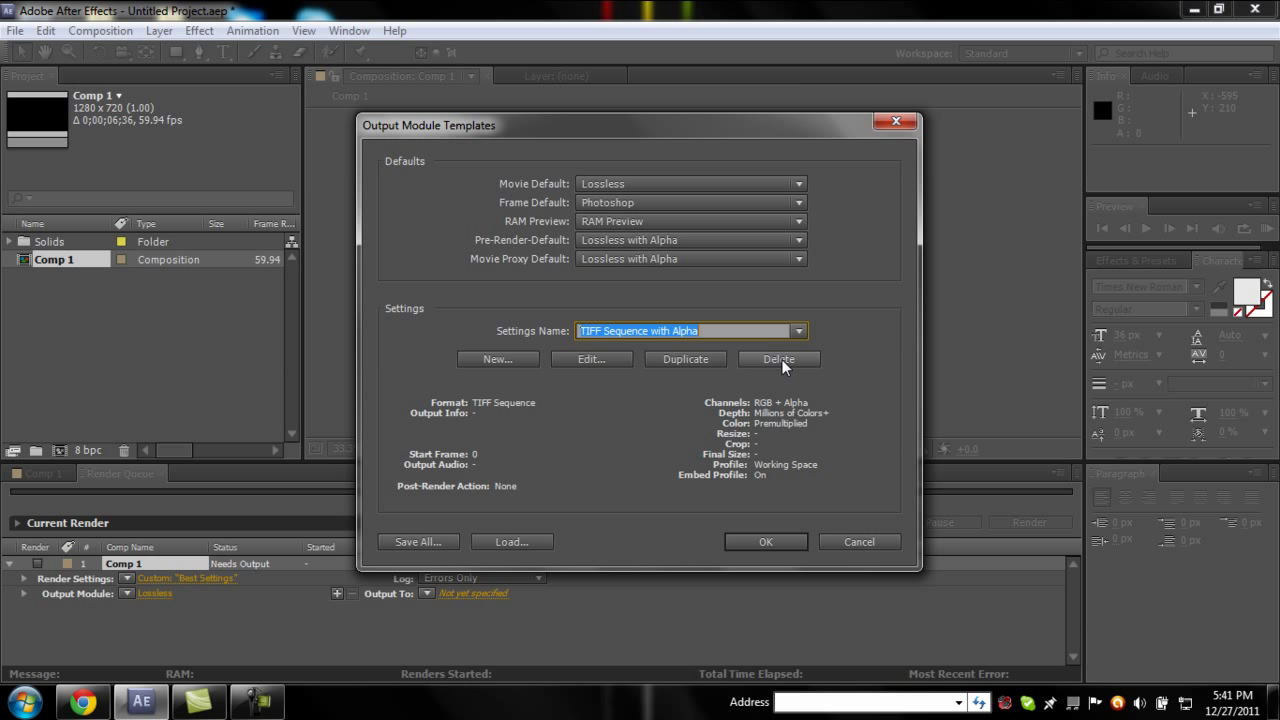
# Step: Pick the saved HDPvr Render Settings template and open it for editing
pyautogui.click(798, 334)
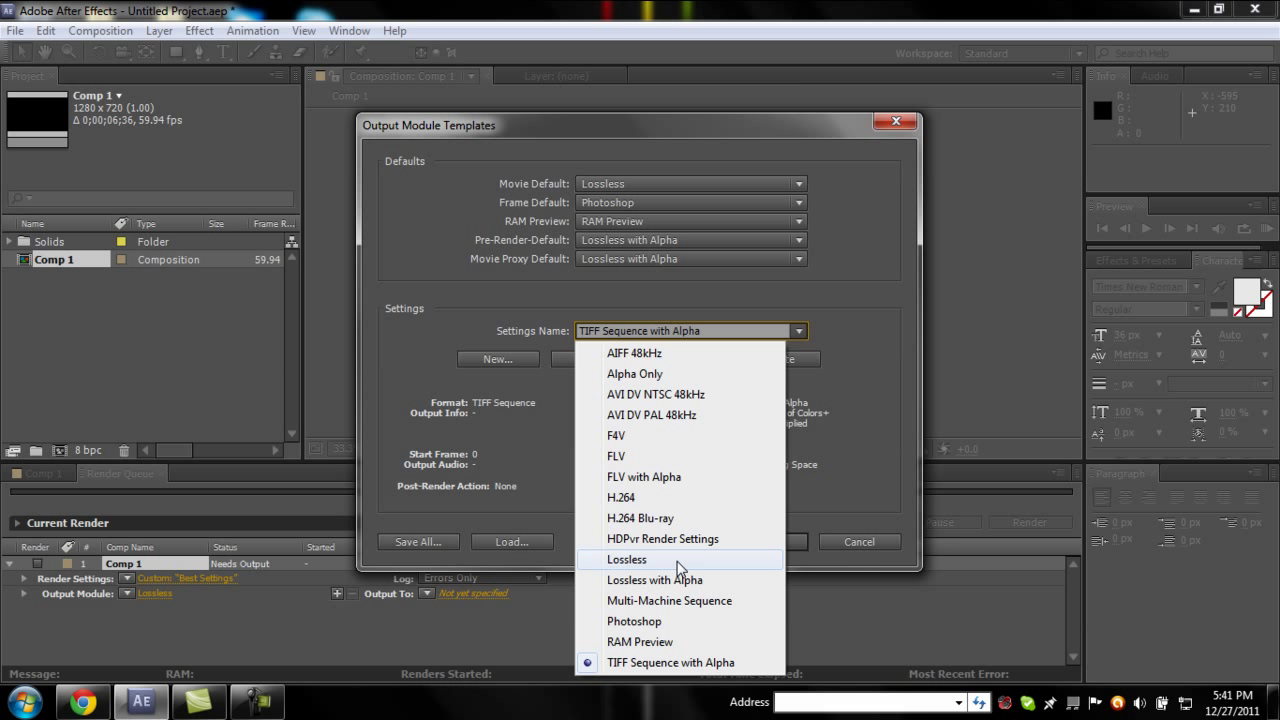
pyautogui.click(698, 540)
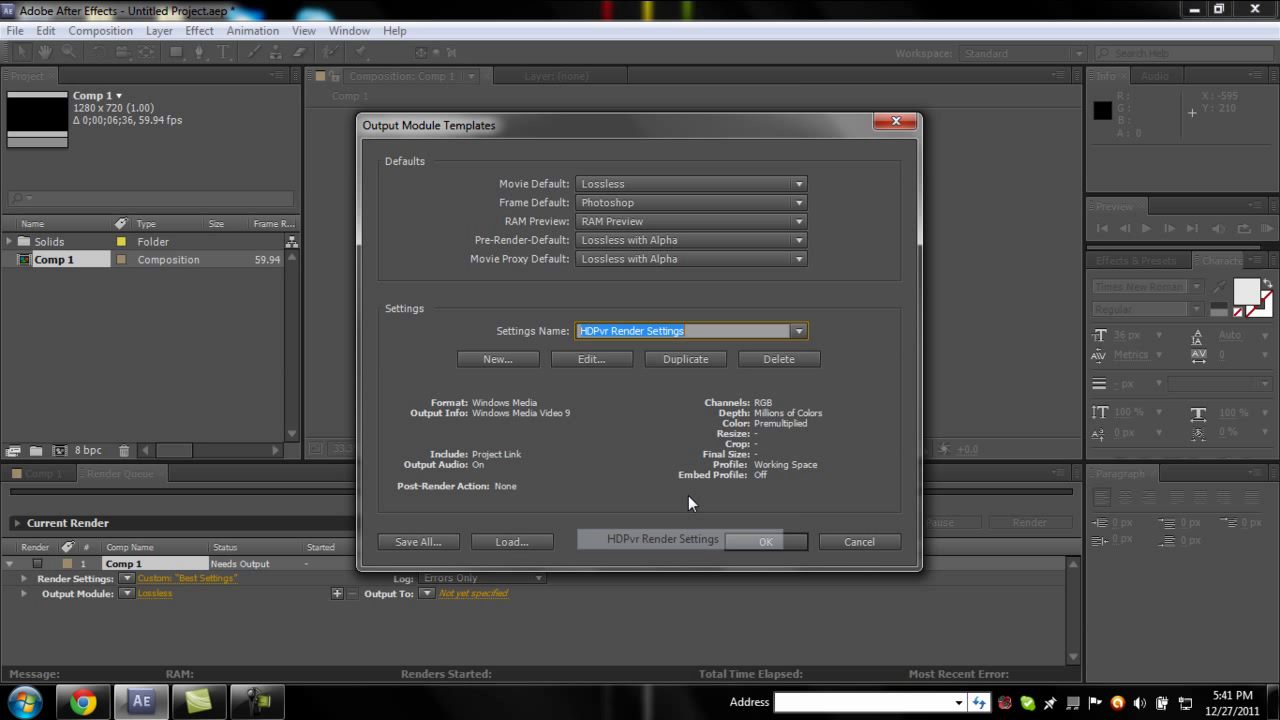
pyautogui.click(598, 358)
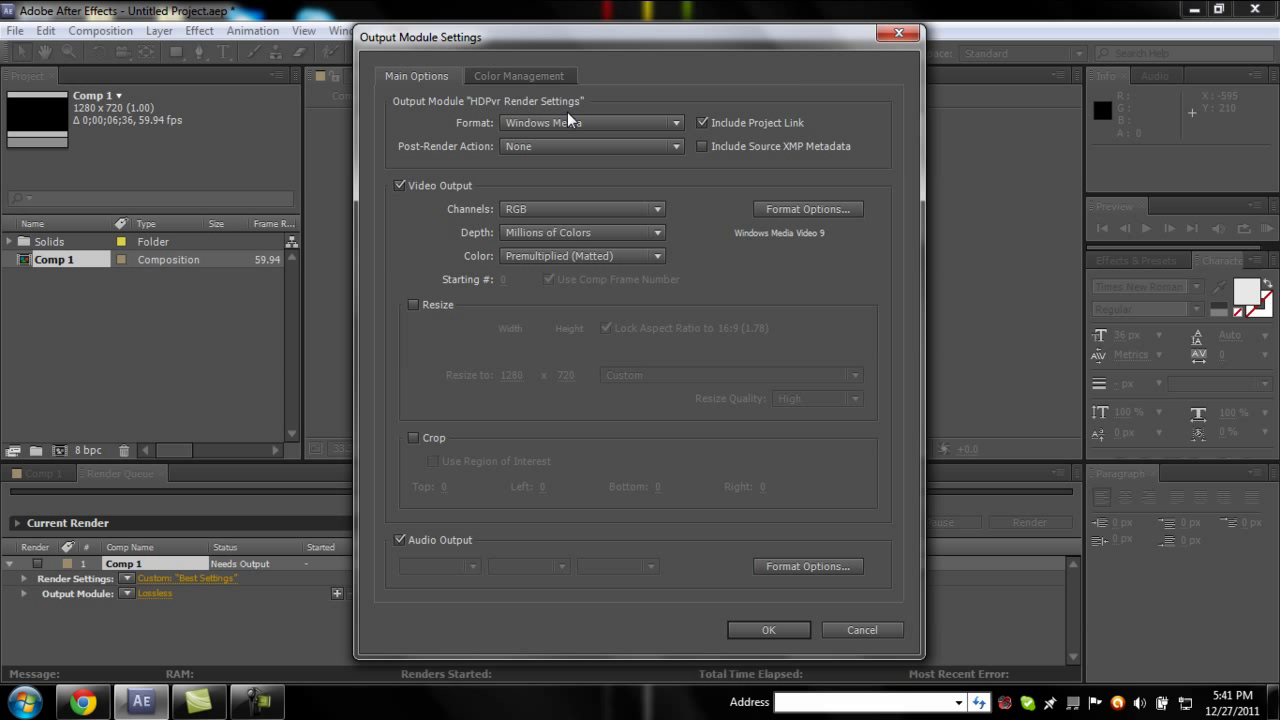
pyautogui.click(586, 118)
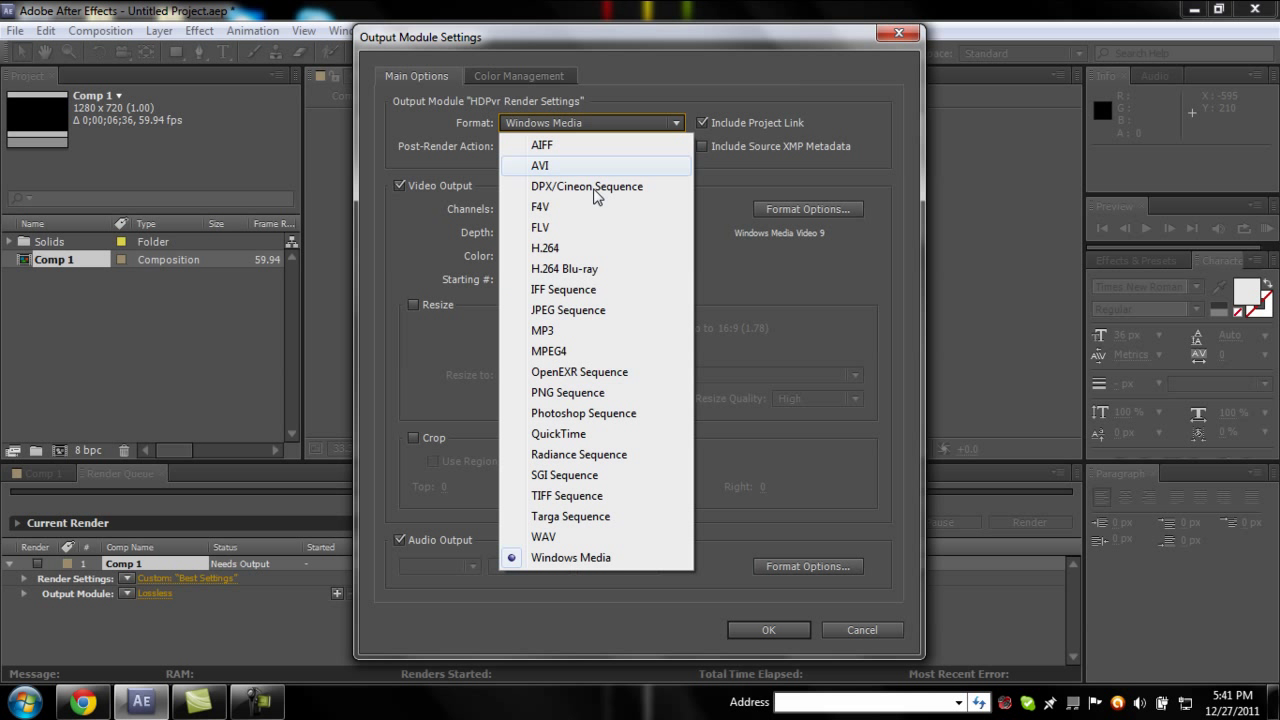
pyautogui.click(573, 562)
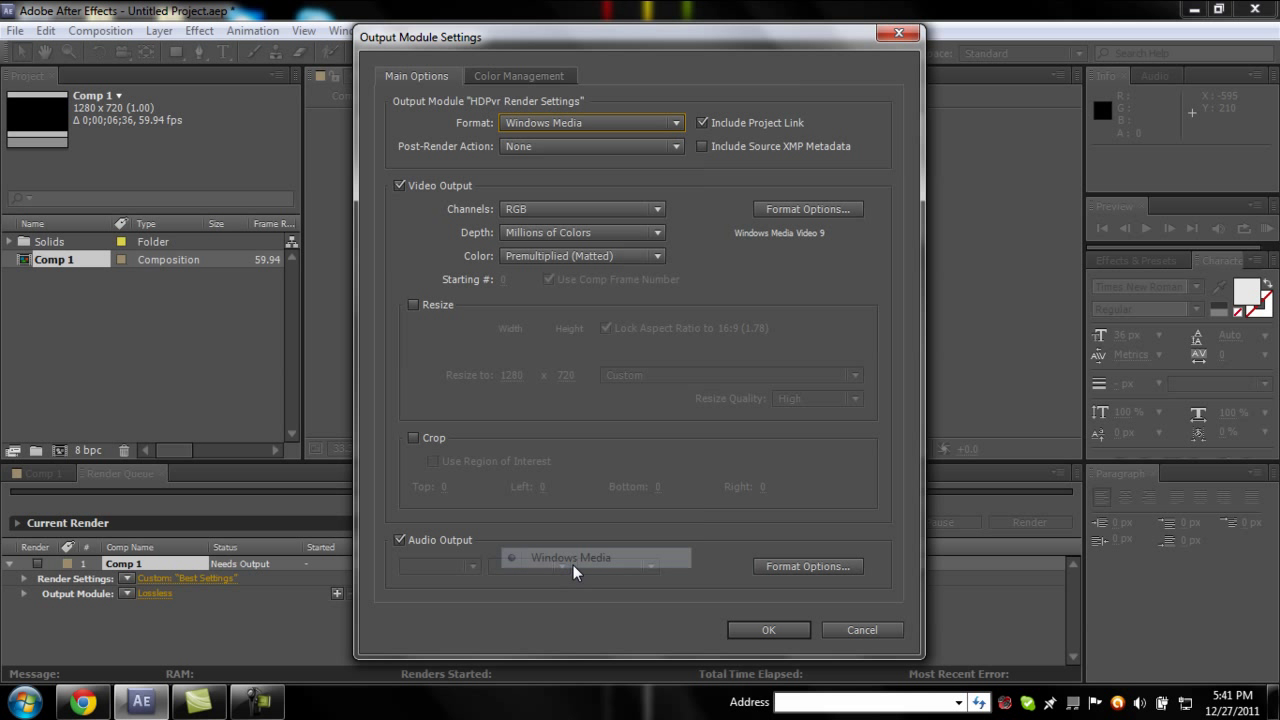
pyautogui.click(703, 146)
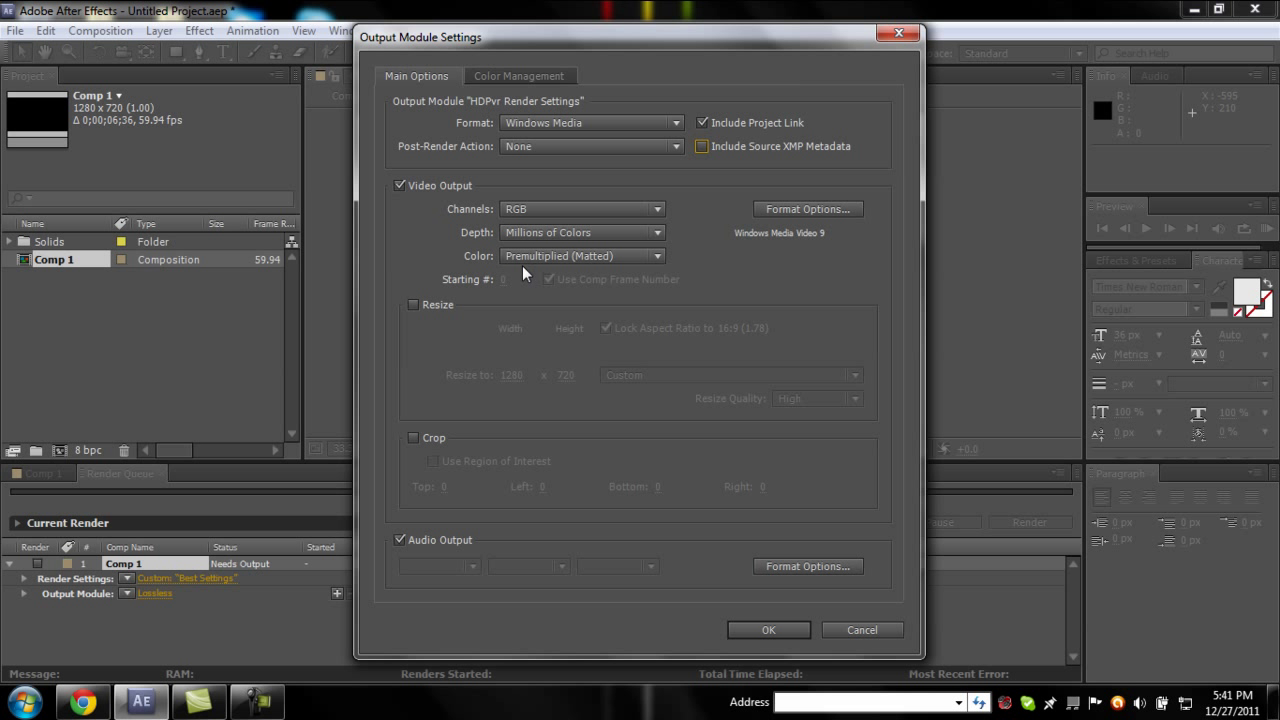
# Step: Set the Windows Media video maximum bitrate to about 3,875 kbps and image quality to about 88
pyautogui.click(767, 210)
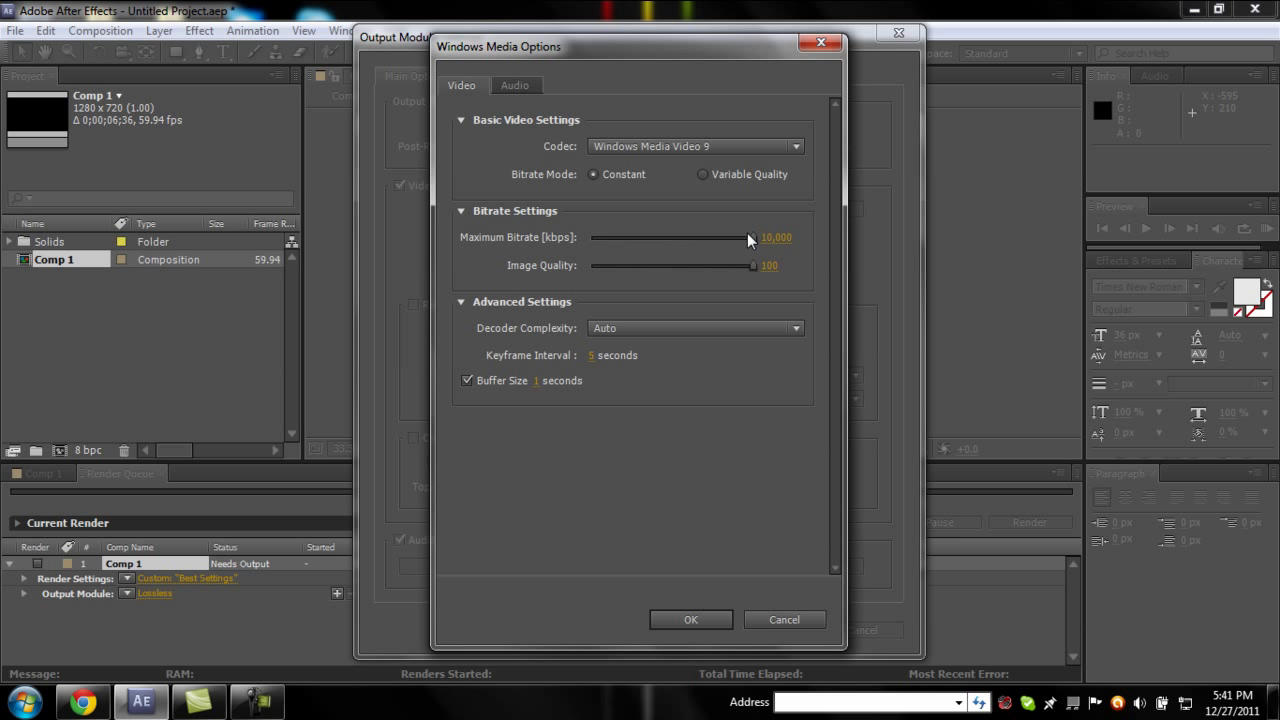
pyautogui.moveTo(754, 239); pyautogui.dragTo(655, 238)
pyautogui.moveTo(755, 266); pyautogui.dragTo(724, 268)
pyautogui.click(701, 623)
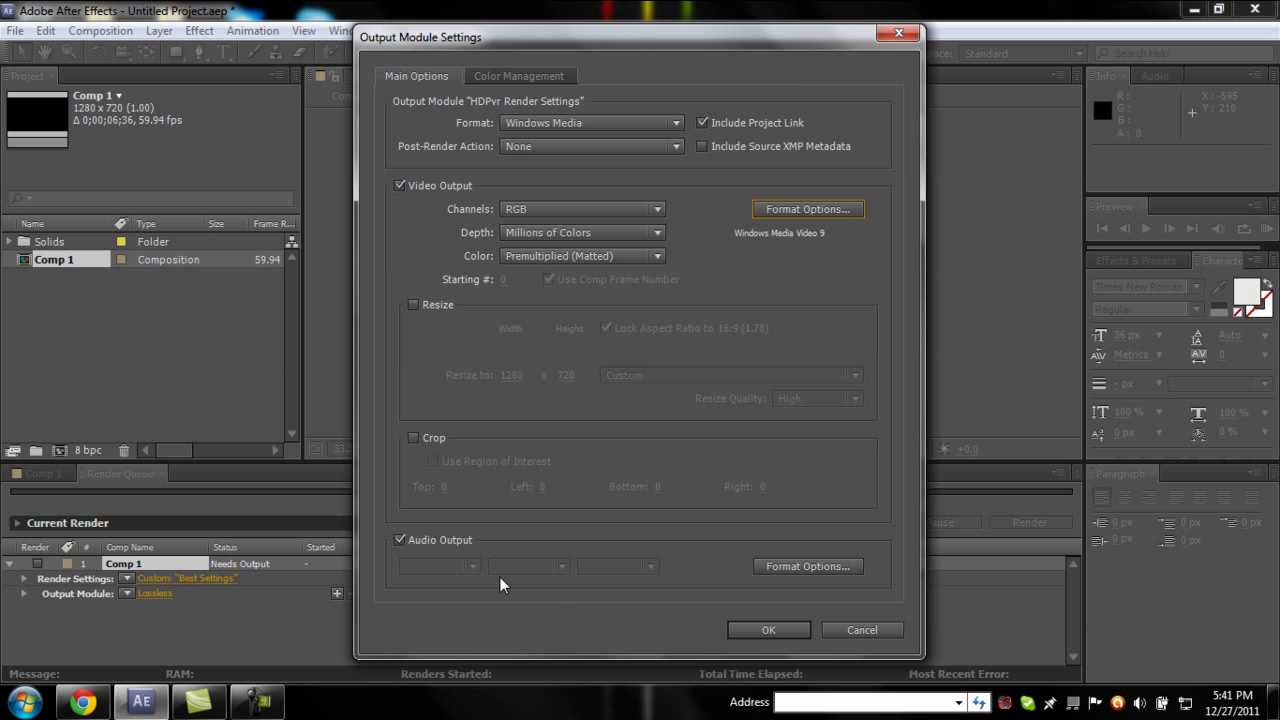
# Step: Set Windows Media audio to Music mode, WMA 10 Professional, 48 kbps 44 kHz stereo CBR
pyautogui.click(399, 540)
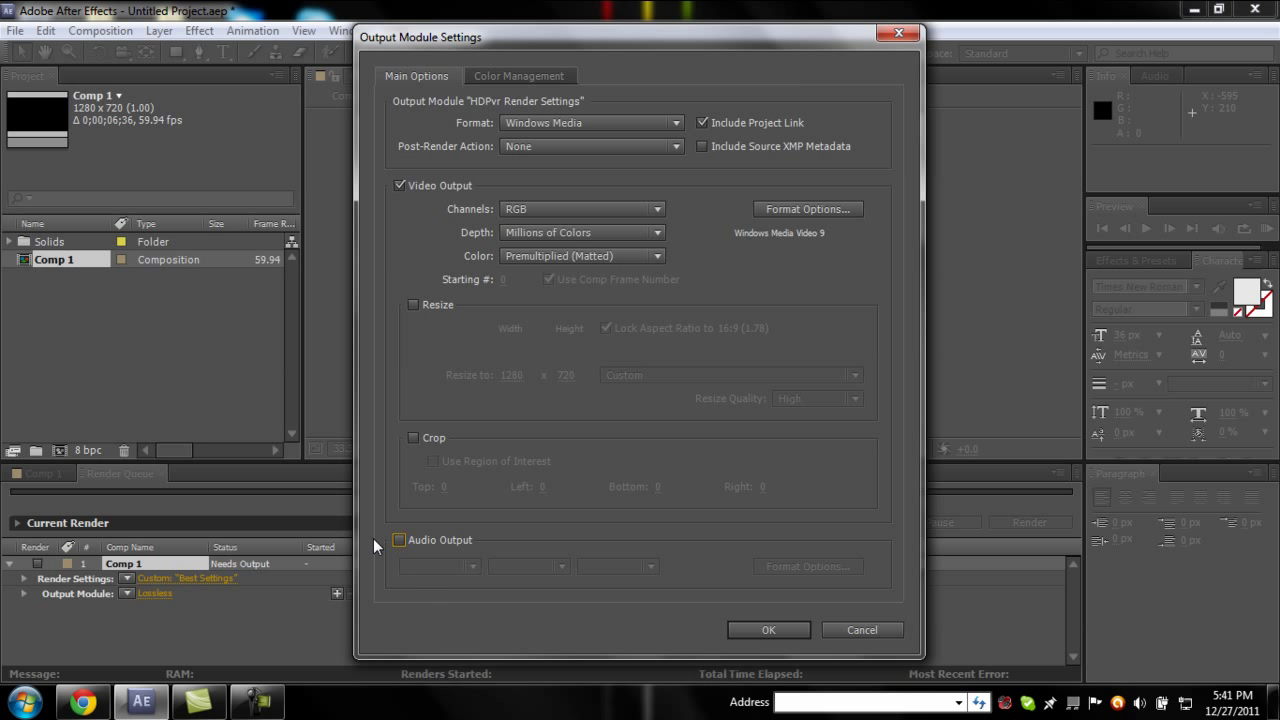
pyautogui.click(399, 540)
pyautogui.click(794, 566)
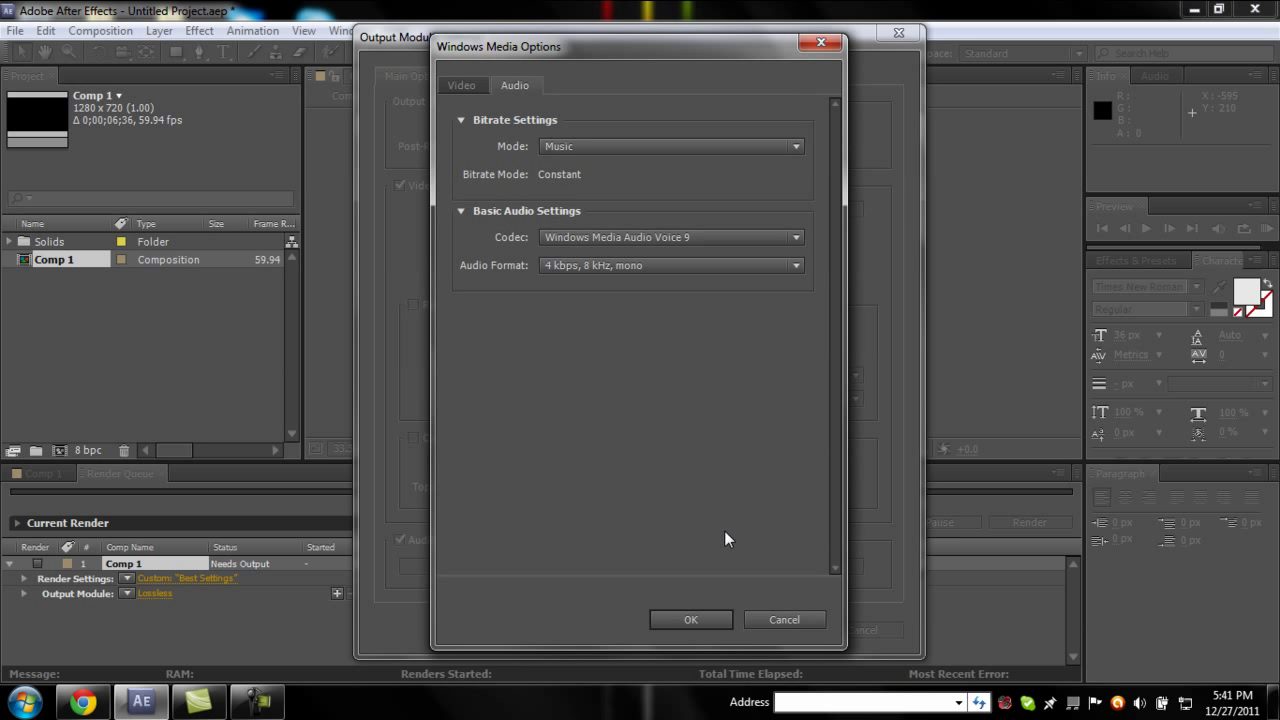
pyautogui.click(568, 145)
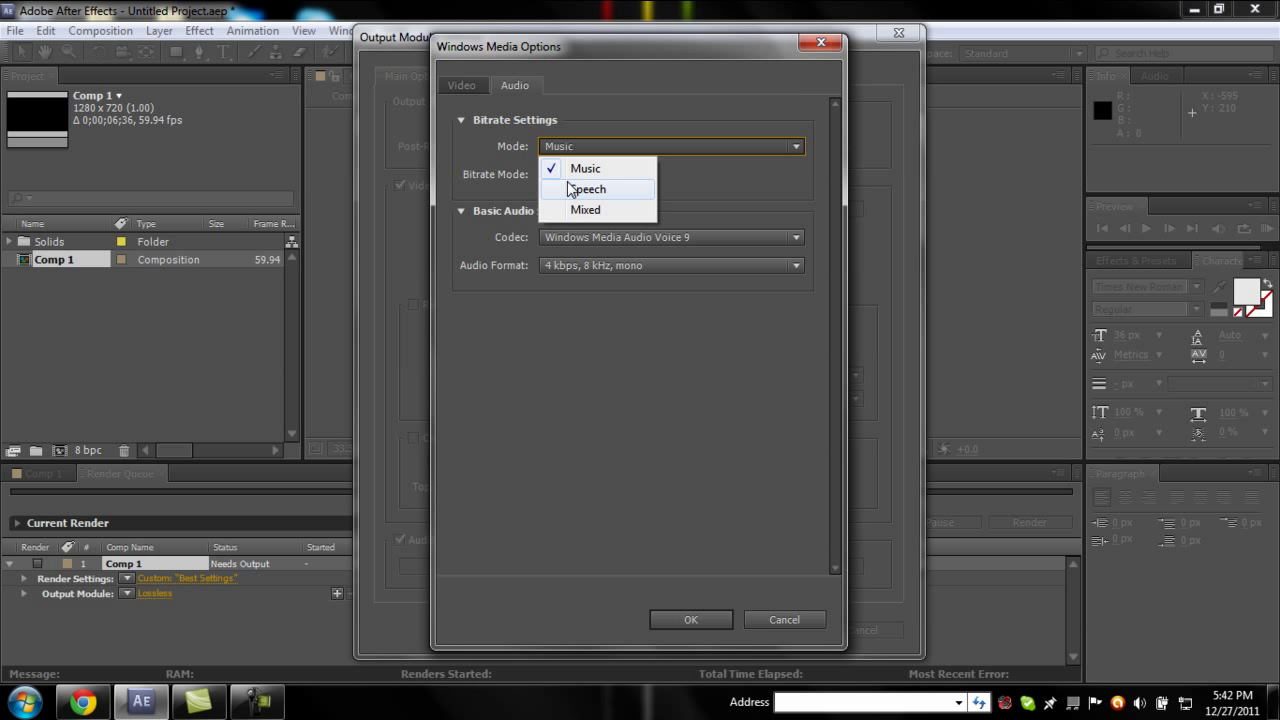
pyautogui.click(567, 170)
pyautogui.click(605, 240)
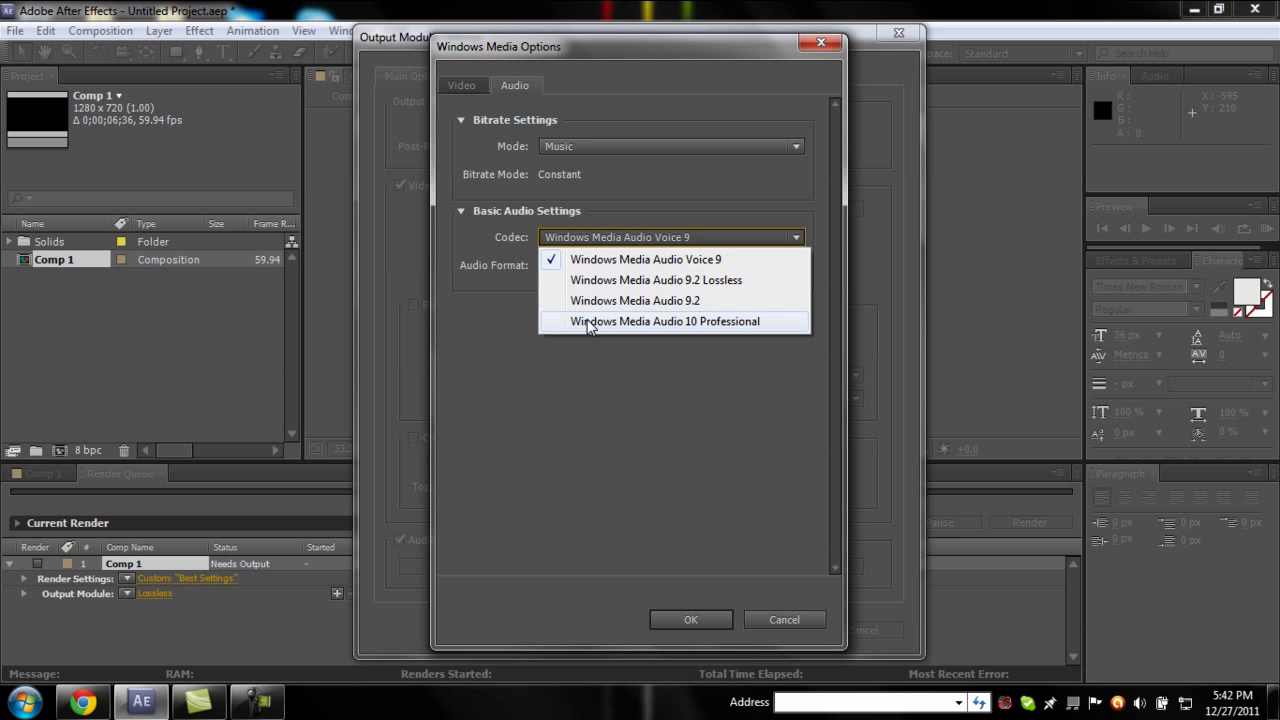
pyautogui.click(714, 324)
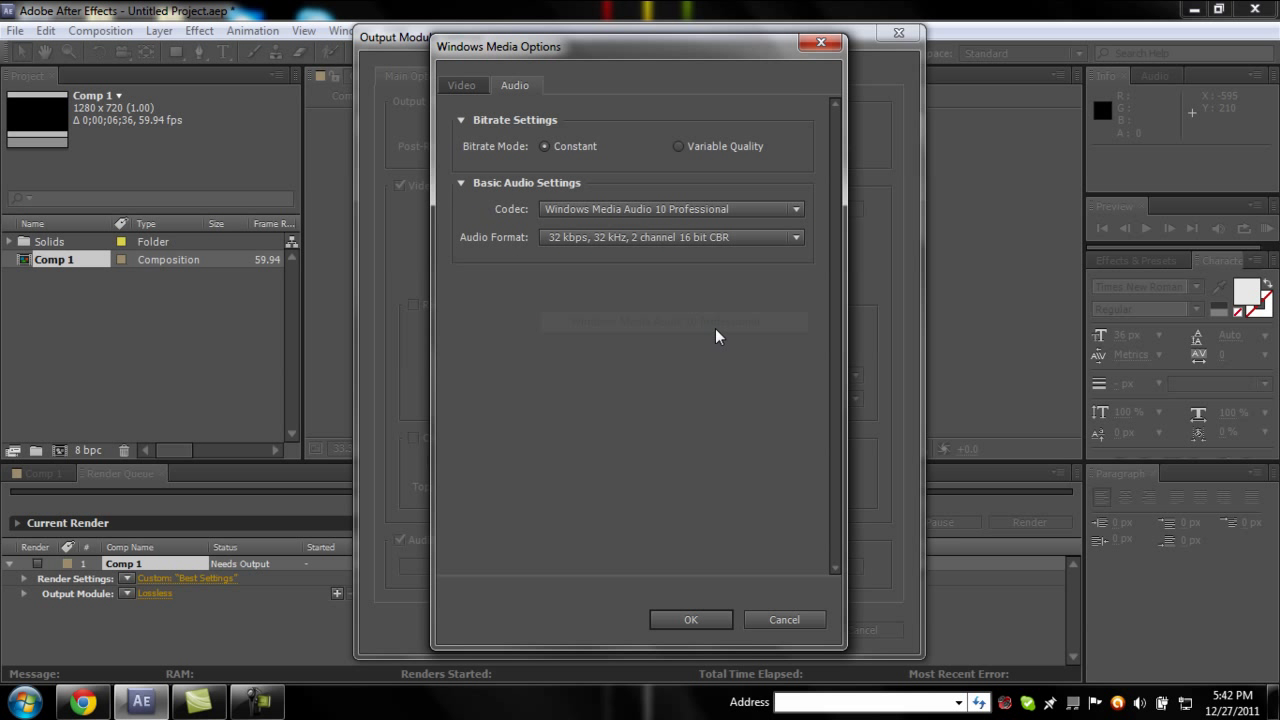
pyautogui.click(648, 234)
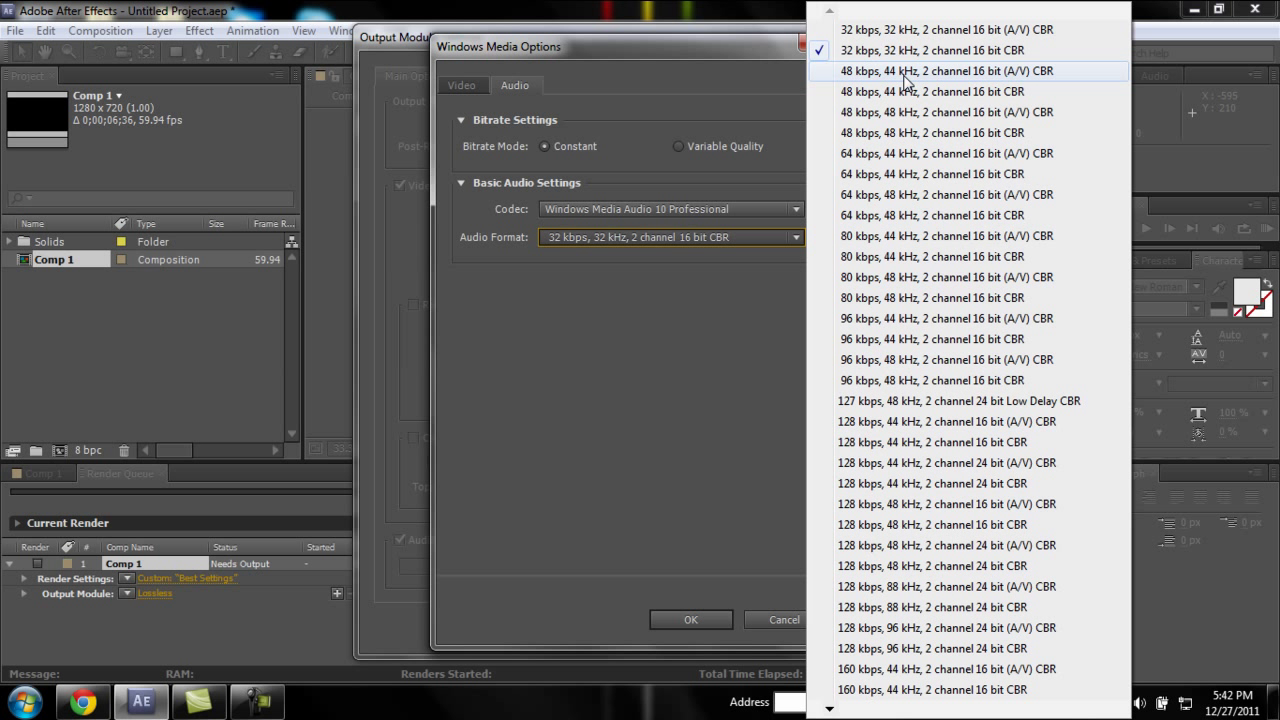
pyautogui.click(905, 71)
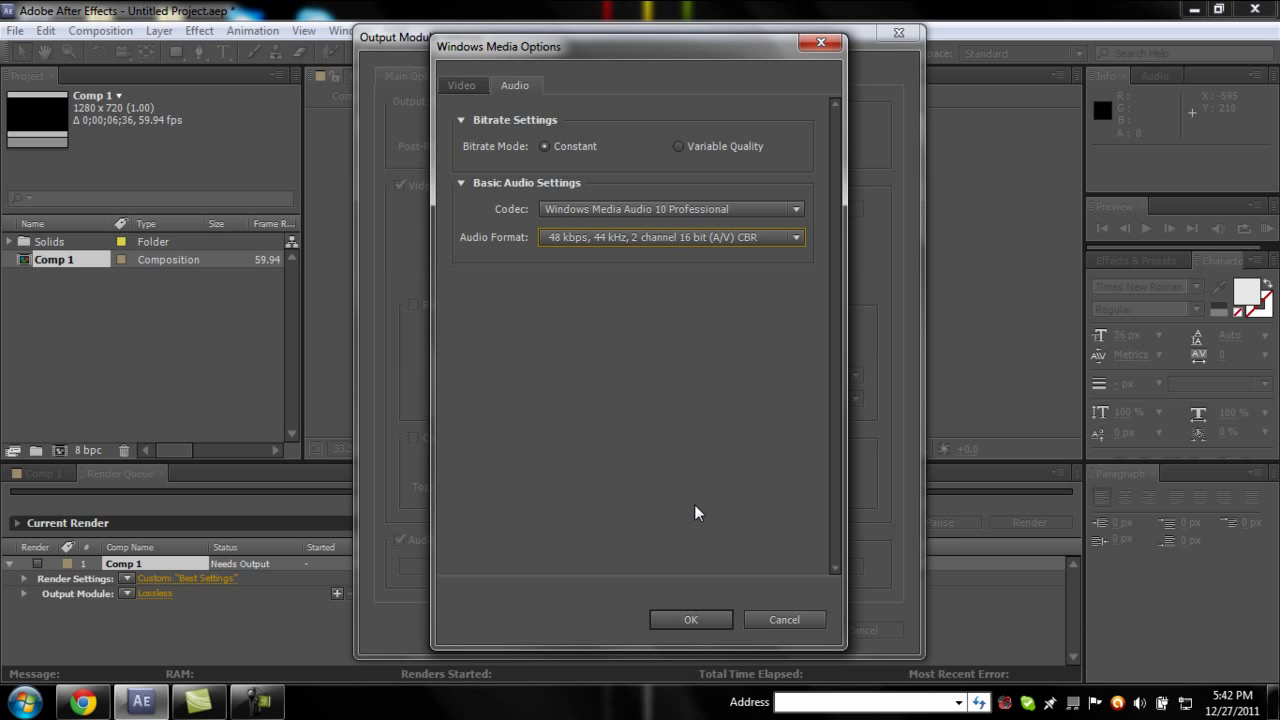
pyautogui.click(691, 620)
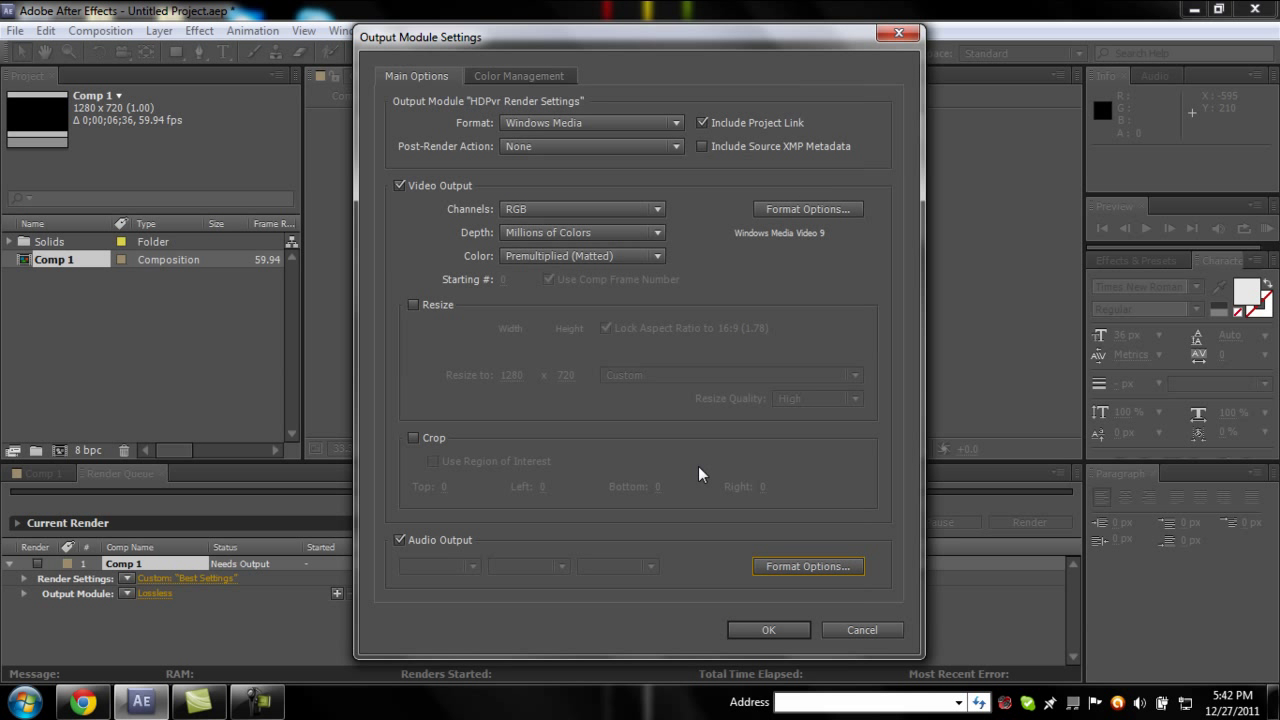
# Step: Save the HDPvr template and assign it as Comp 1's output module, keeping Best Settings
pyautogui.click(770, 632)
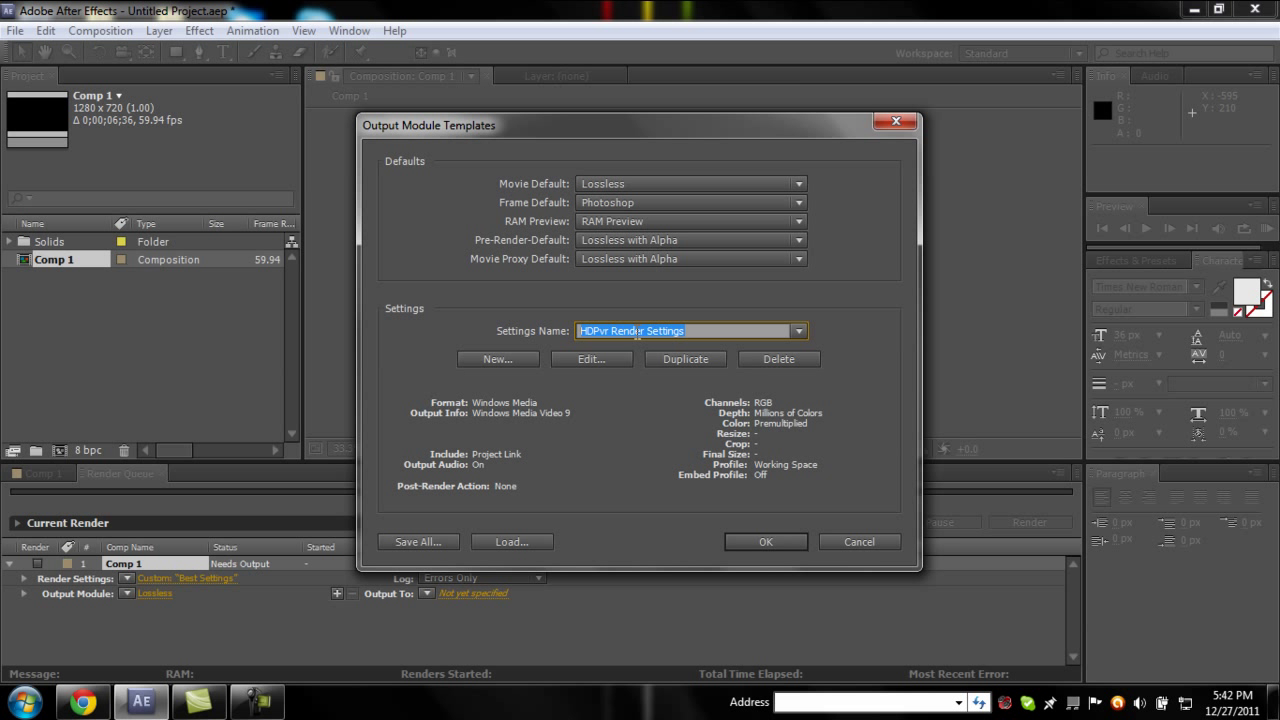
pyautogui.click(785, 548)
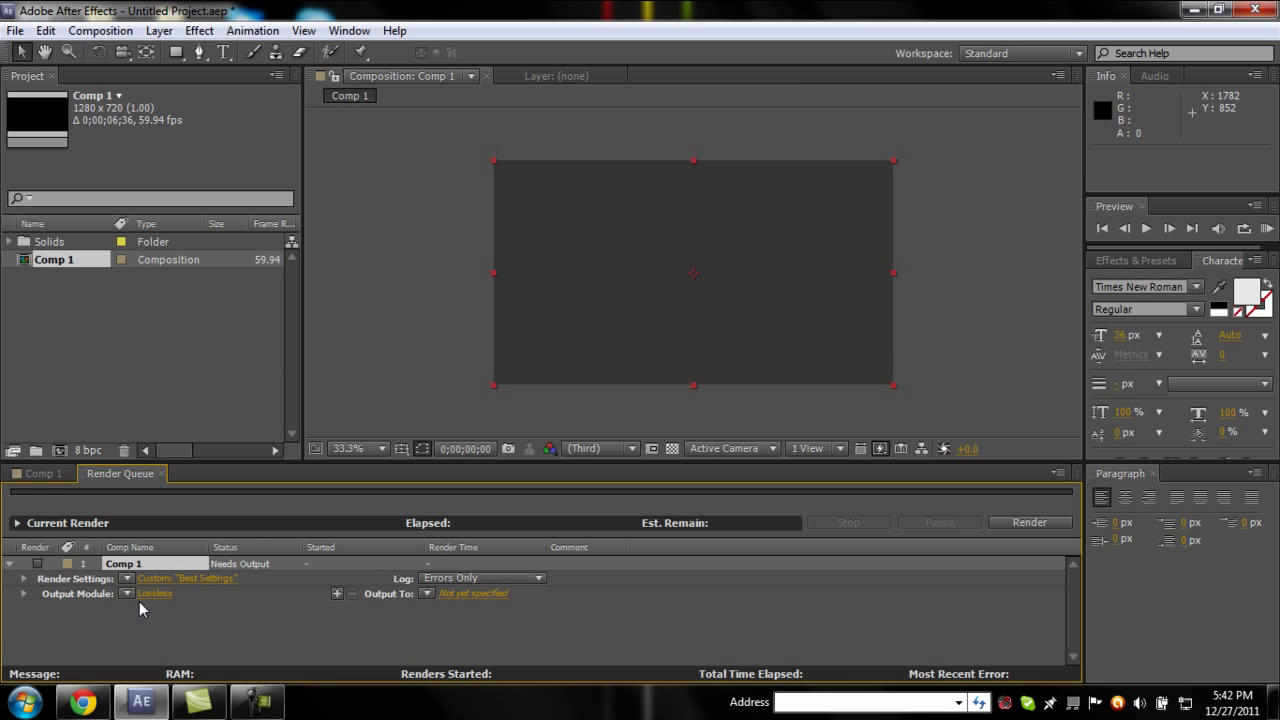
pyautogui.click(168, 579)
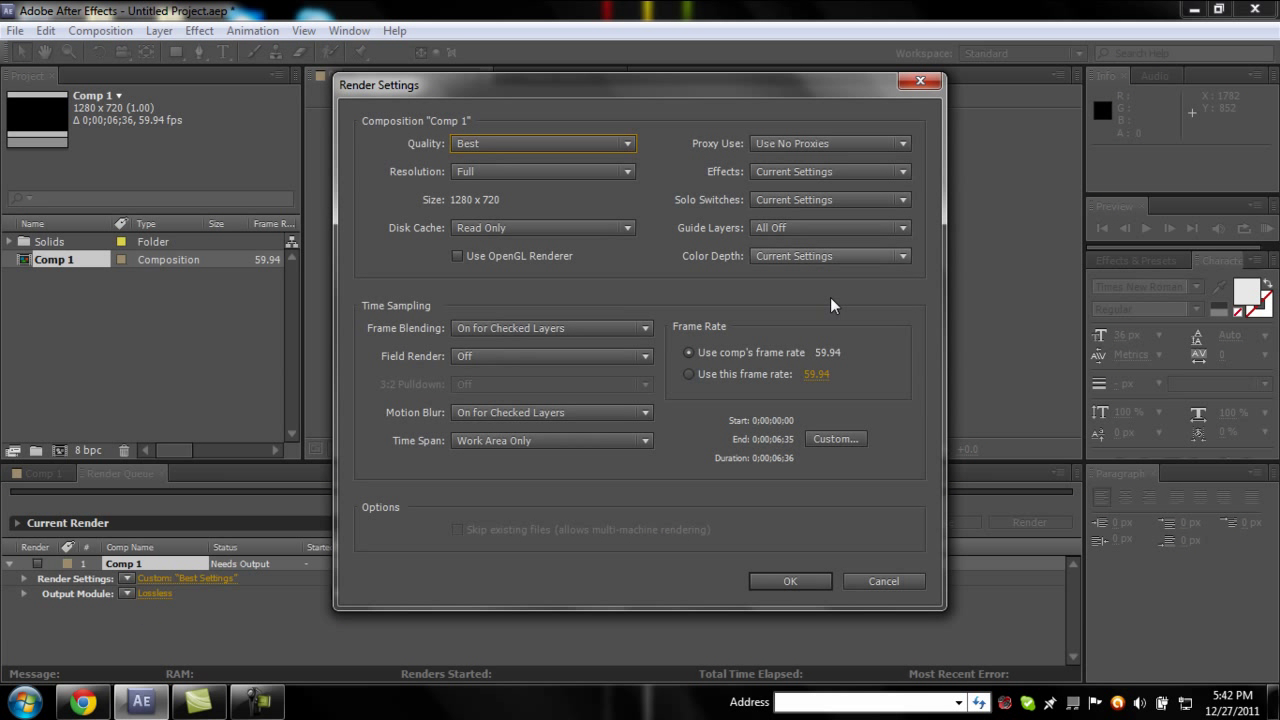
pyautogui.click(797, 581)
pyautogui.click(124, 593)
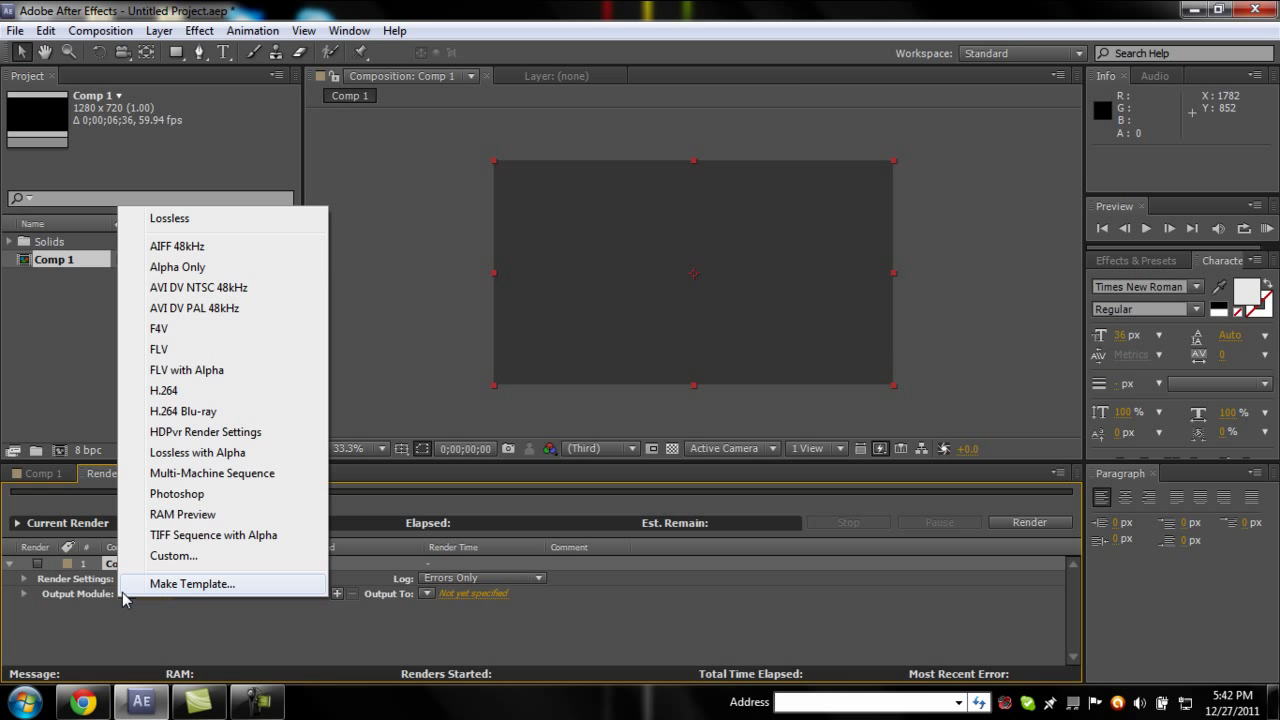
pyautogui.click(187, 432)
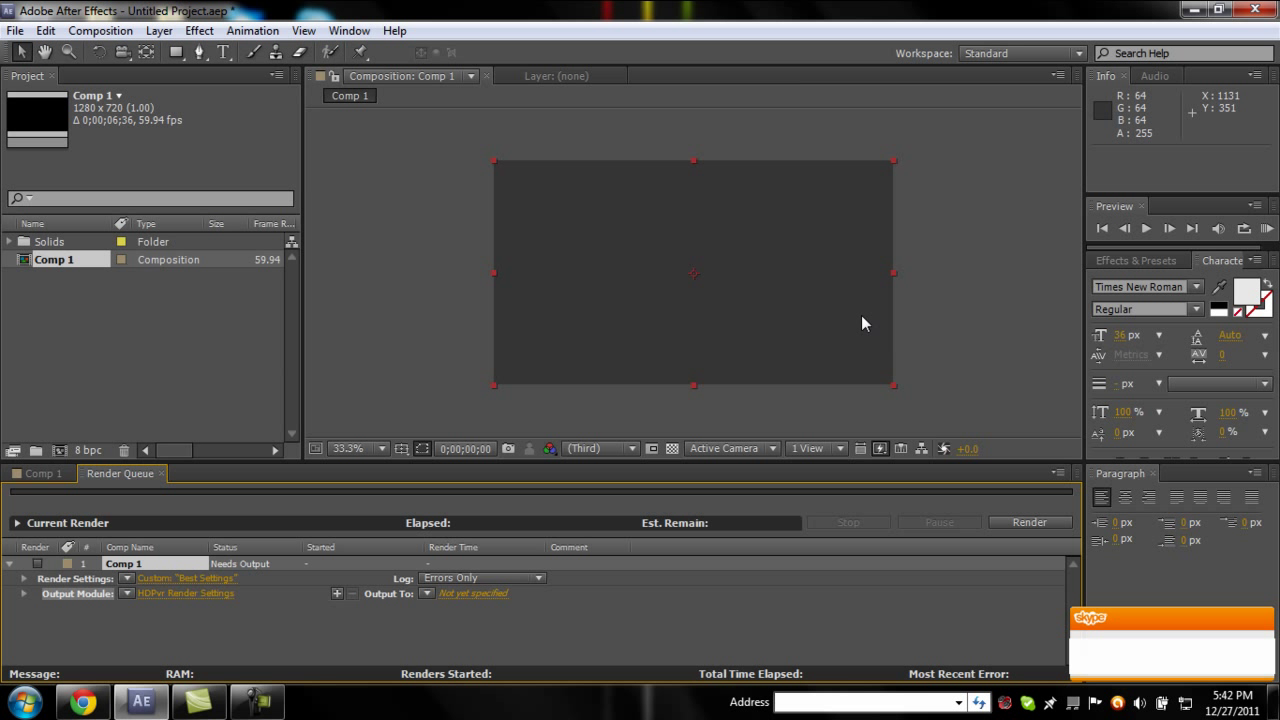
pyautogui.click(14, 474)
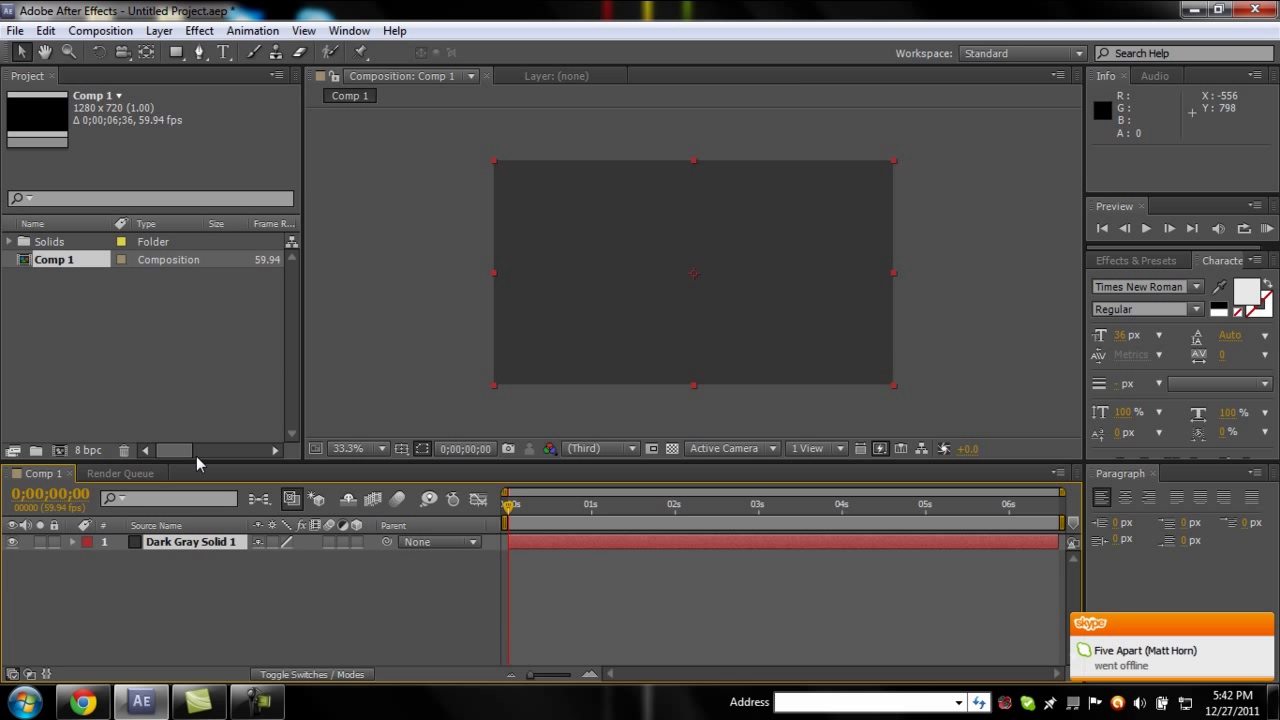
pyautogui.click(118, 473)
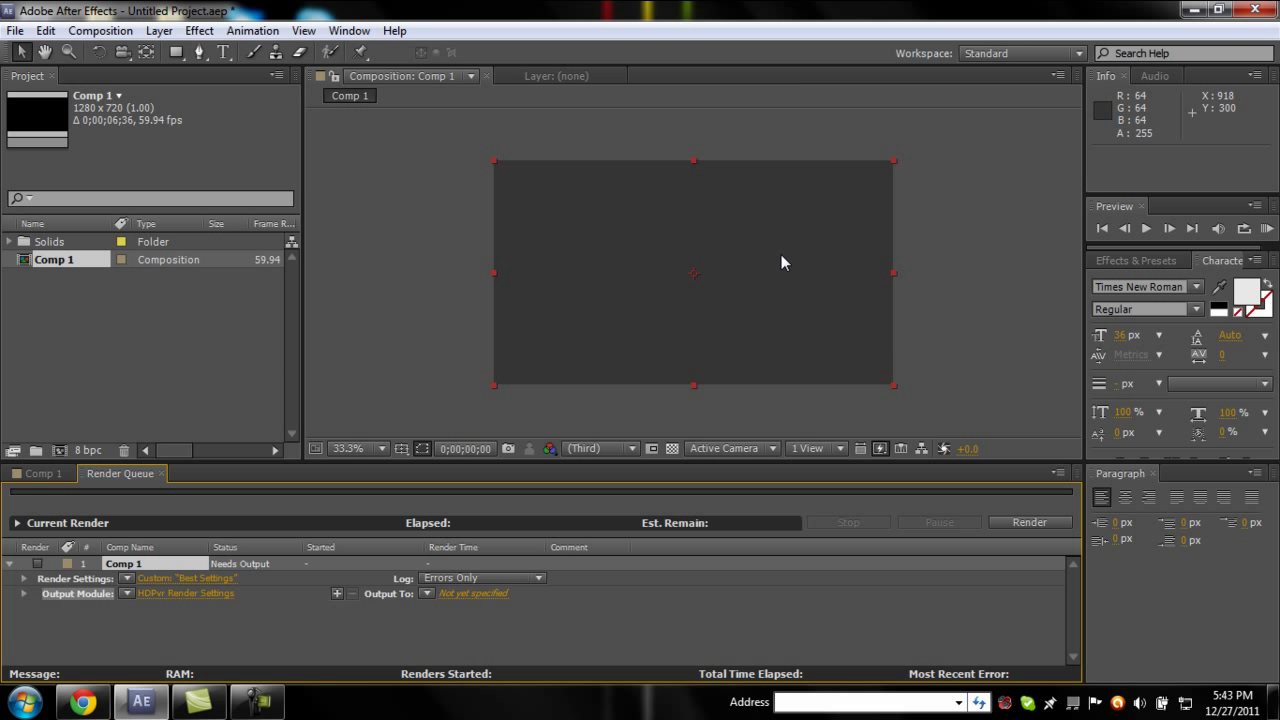
pyautogui.click(273, 705)
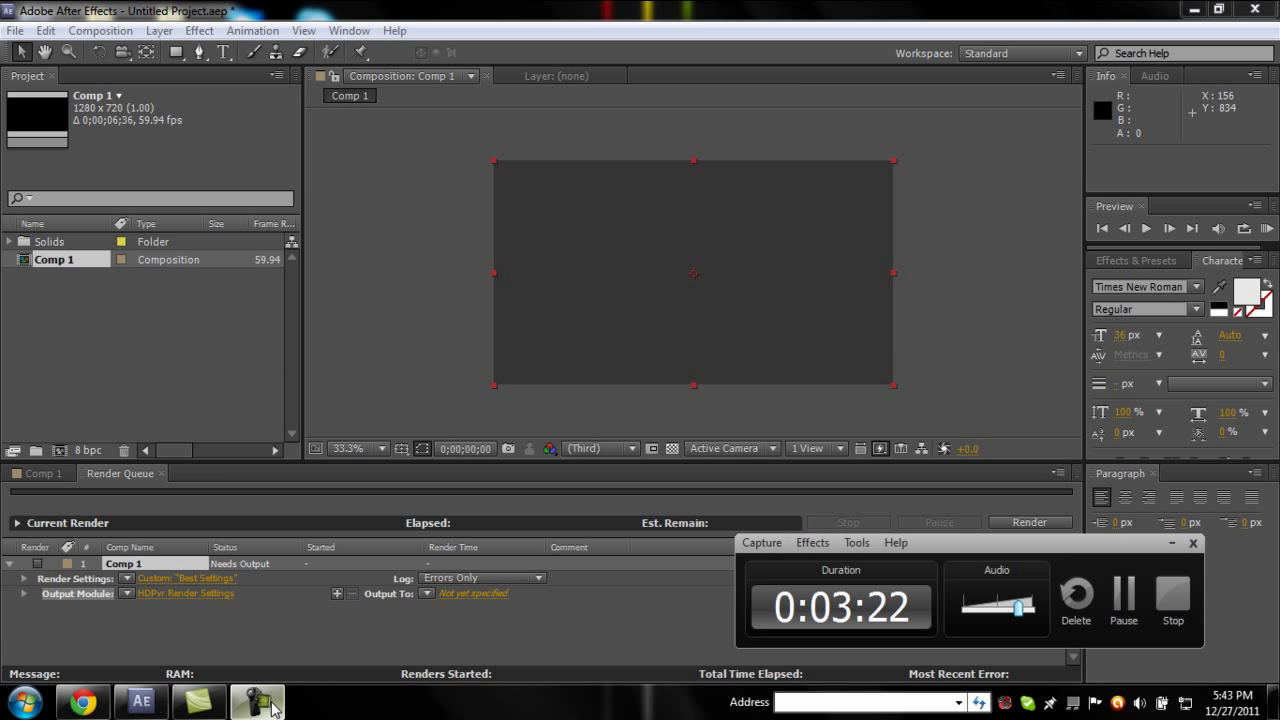